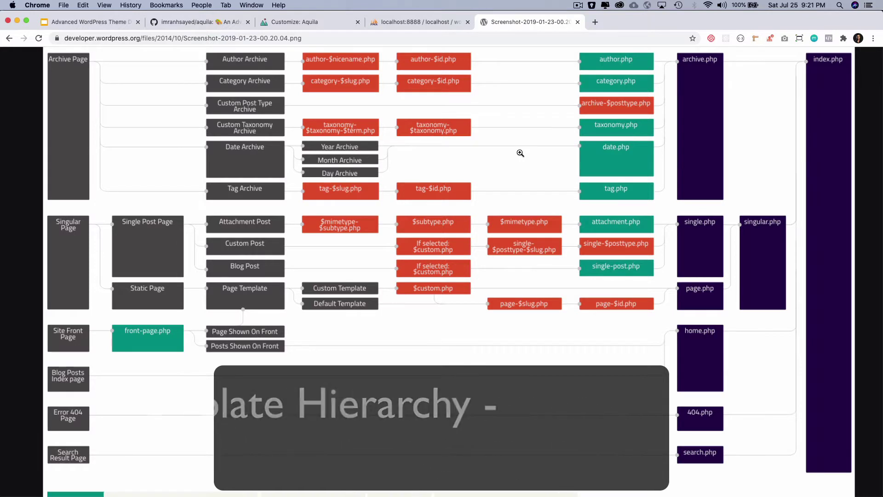
Step: In the Aquila Customizer, go back to the main sections and open Homepage Settings
mouse_move(457, 492)
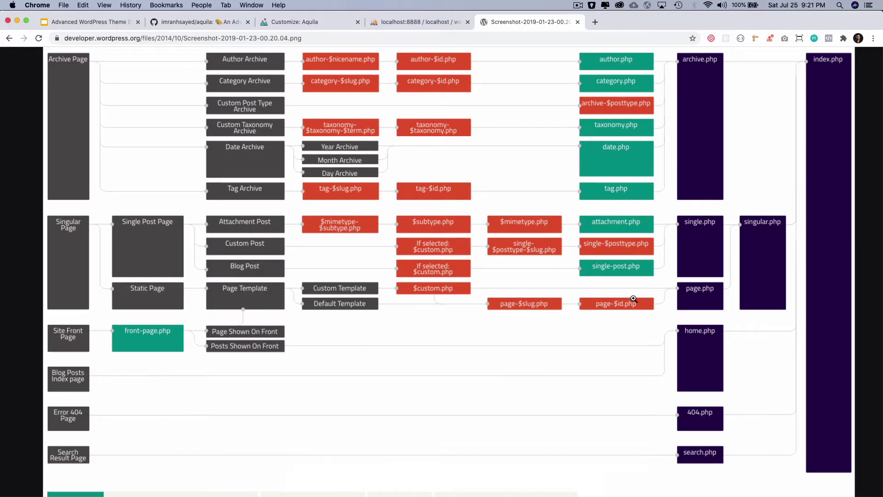
click(305, 25)
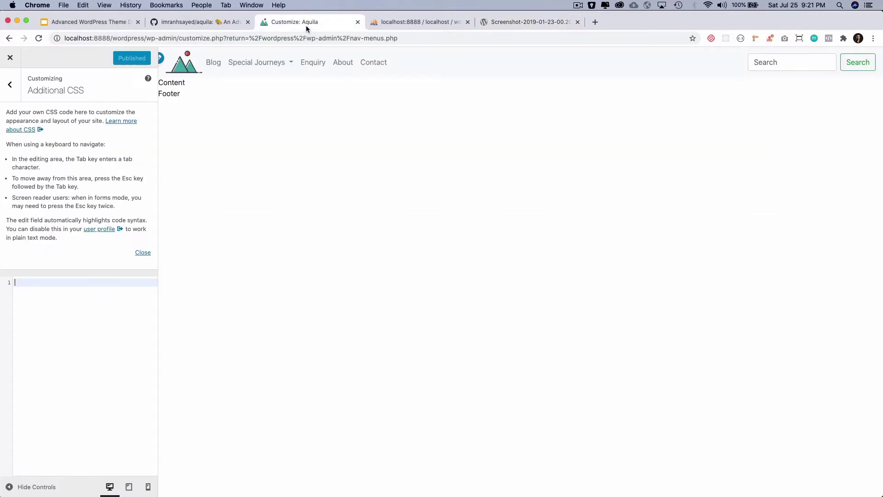
click(11, 85)
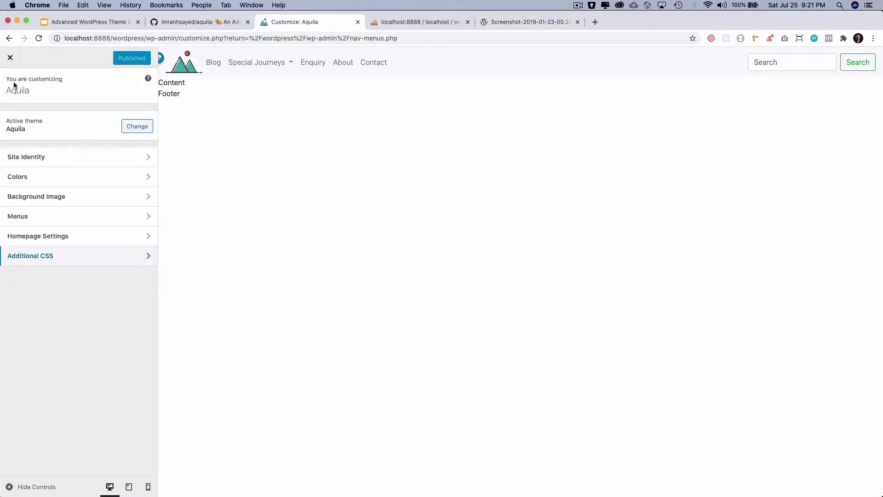
click(89, 237)
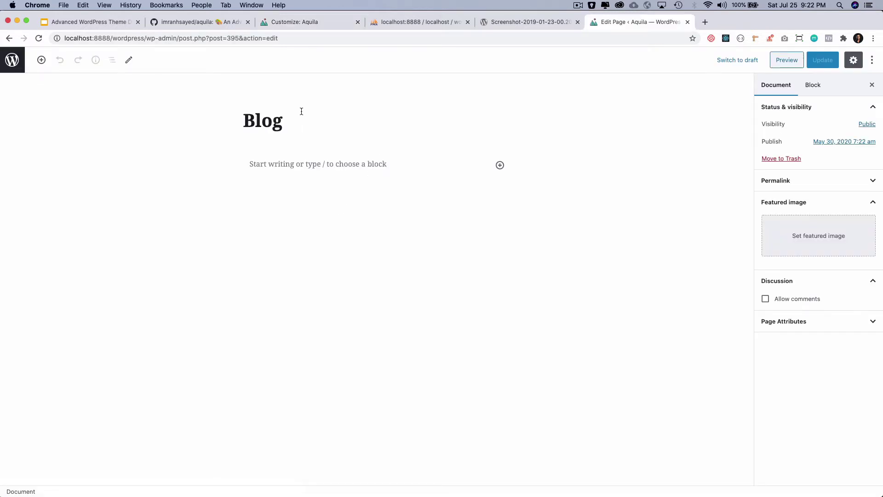
Step: Check the Blog page's permalink, then reopen Blog from the admin pages list
click(300, 112)
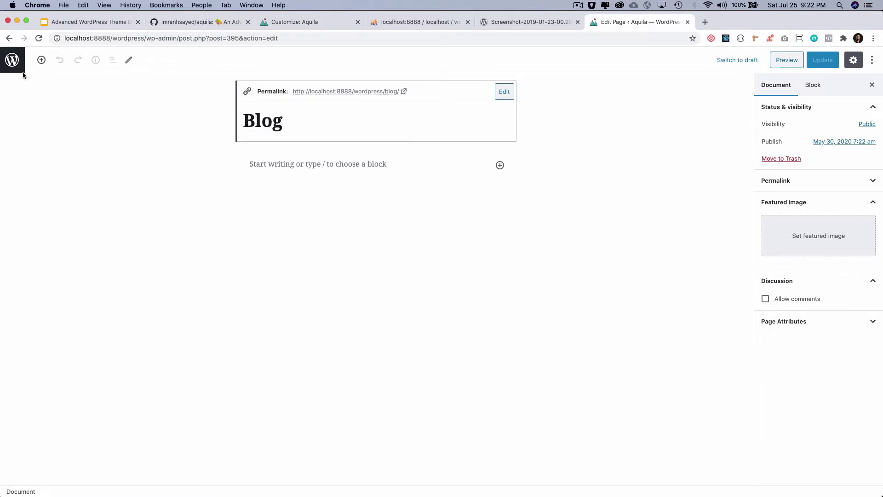
click(14, 61)
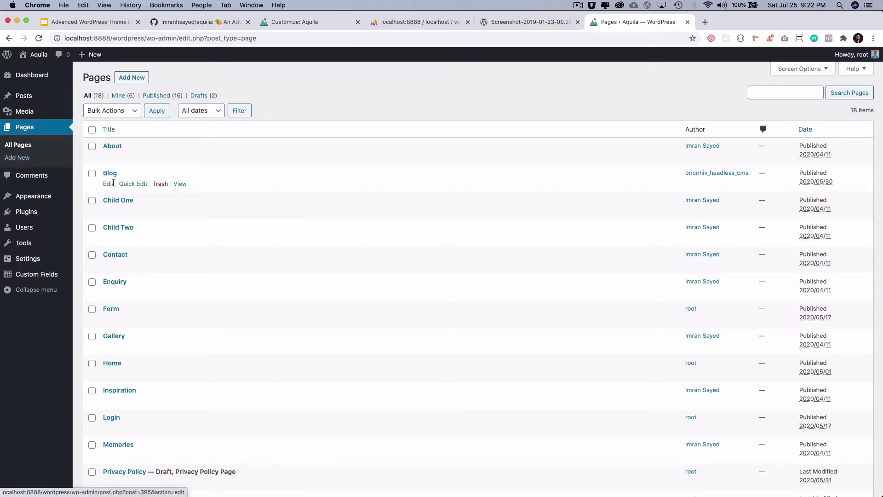
click(110, 184)
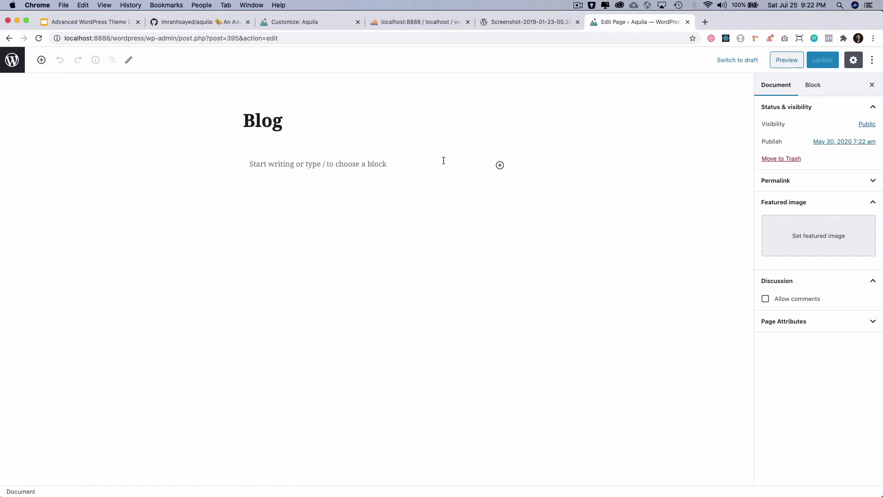
Step: Close the Customizer and reopen it via Appearance > Customize
click(299, 23)
click(19, 61)
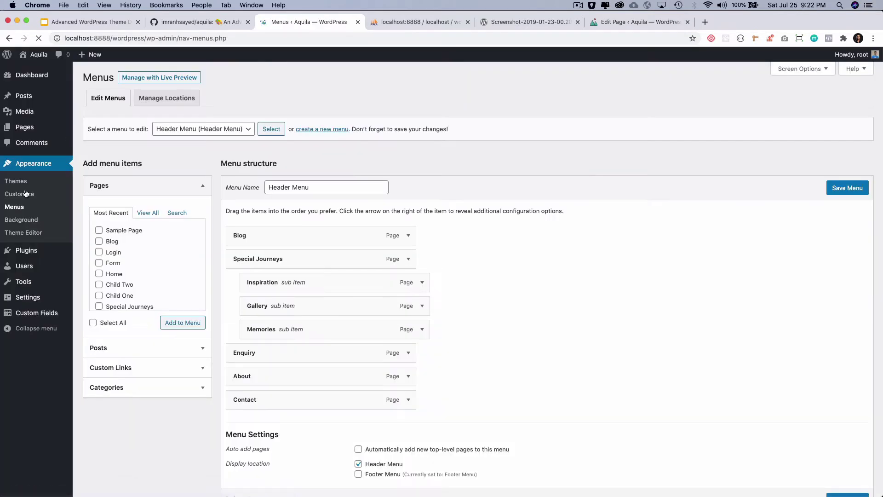
click(20, 194)
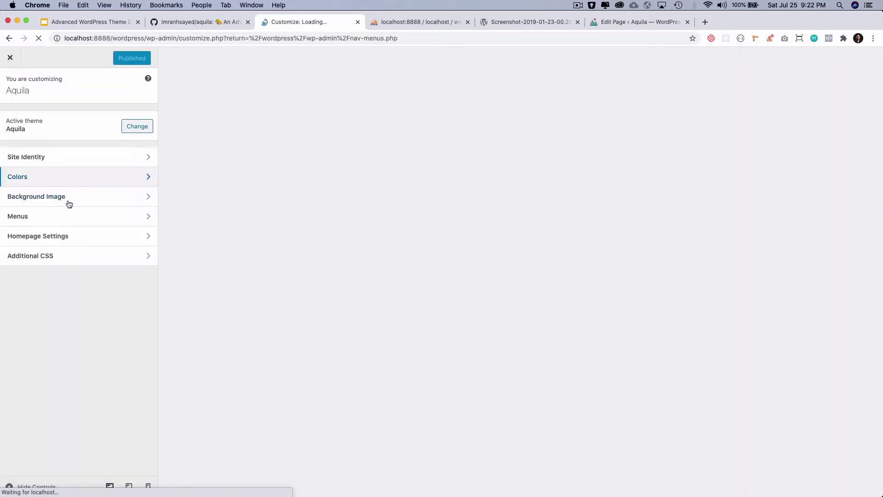
Step: Set the Posts page to Blog in Homepage Settings and publish
click(82, 236)
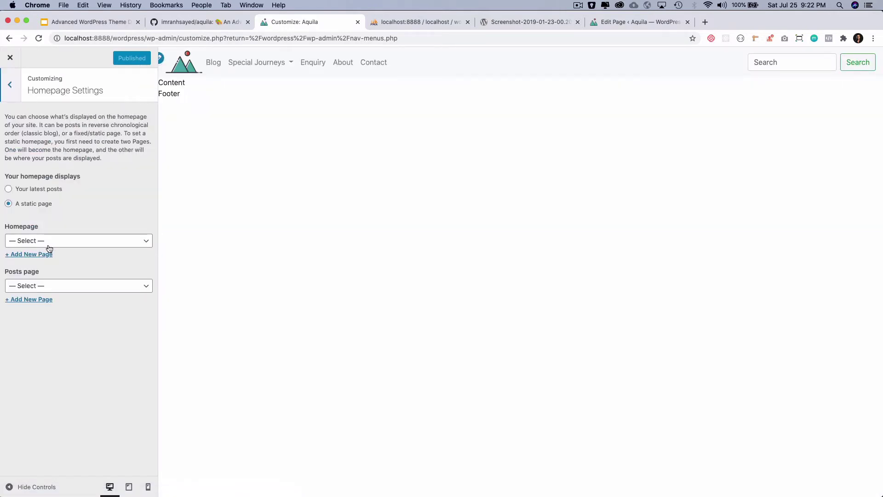
click(65, 285)
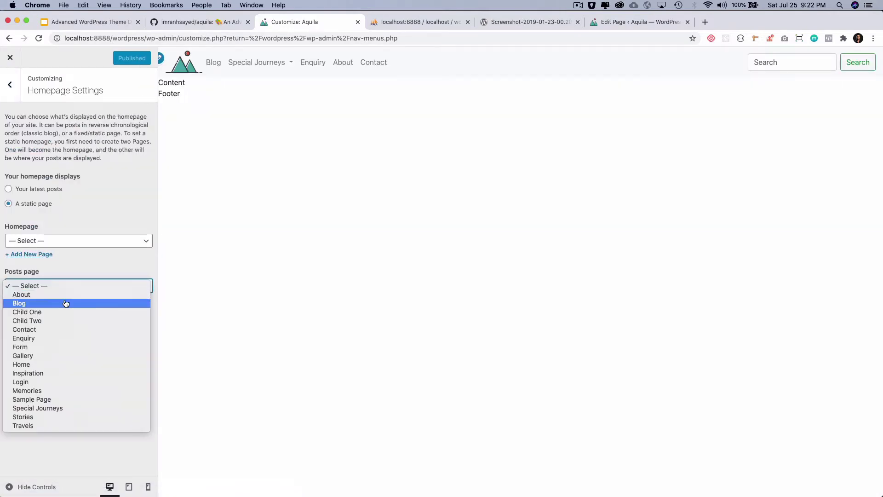
click(66, 303)
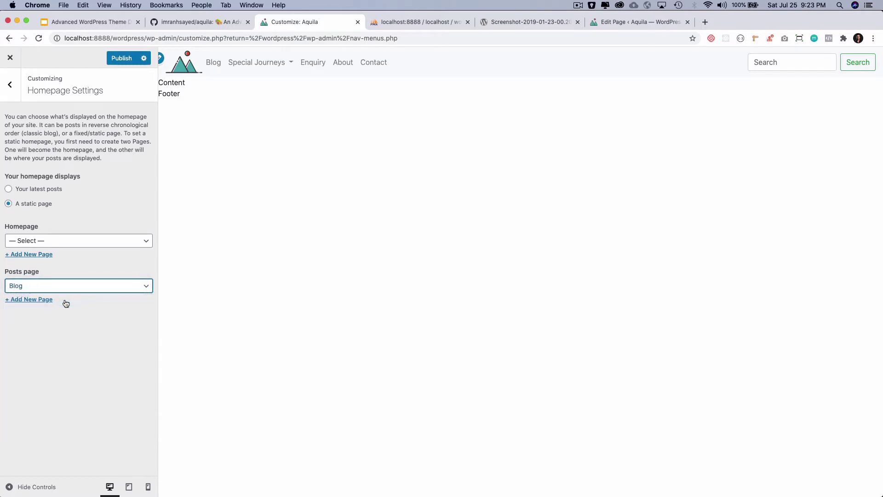
click(120, 58)
Step: Reload the Blog editor, then reopen Blog from All Pages to confirm it's the Posts Page
click(607, 21)
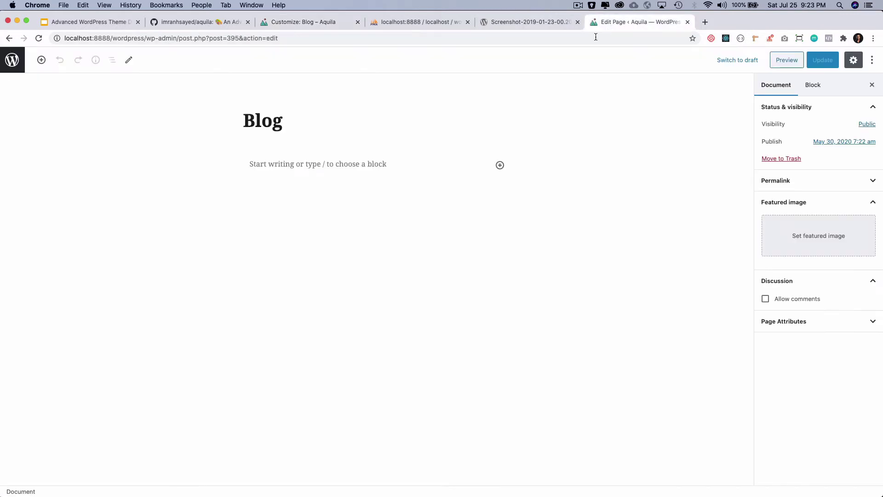
key(super+r)
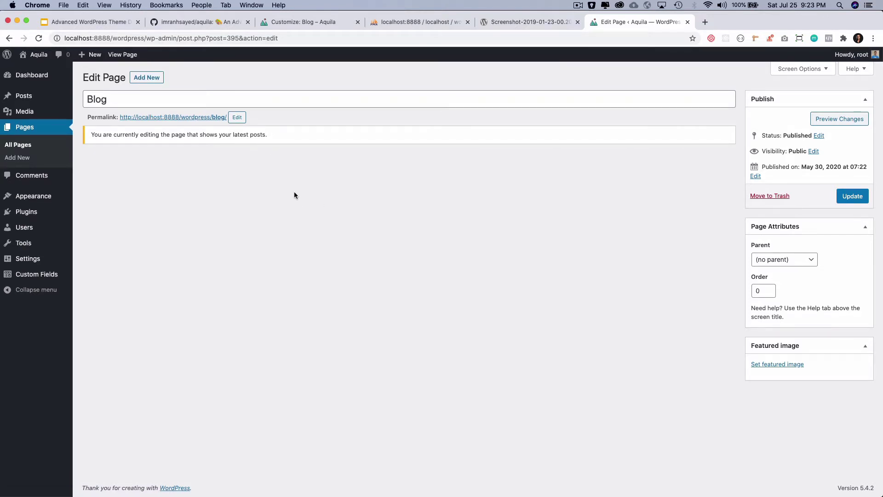
click(20, 146)
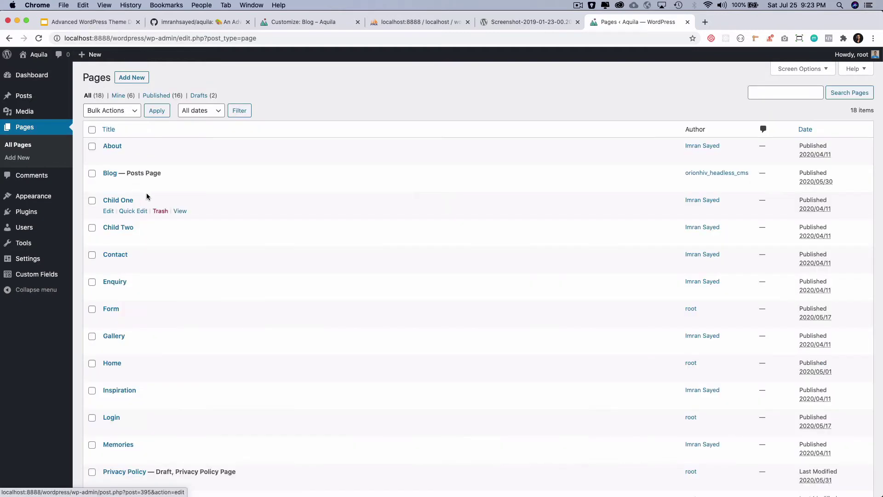
scroll(141, 181, up, 5)
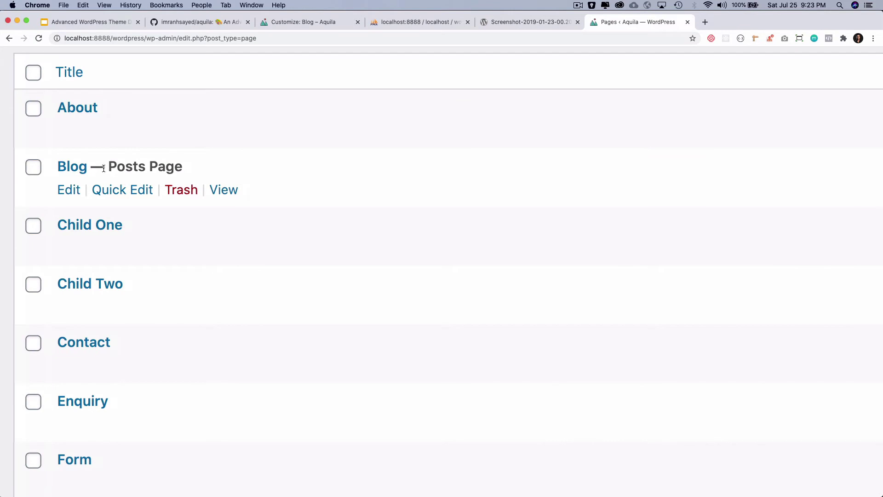
click(74, 190)
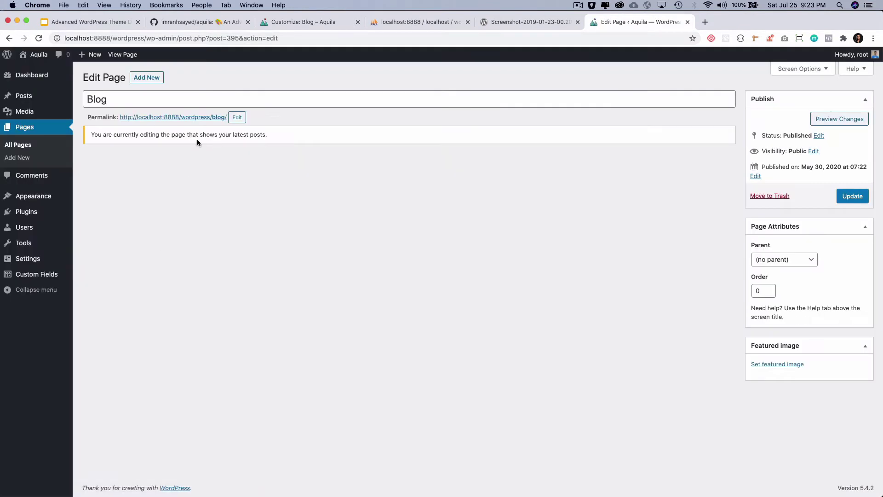
Step: Dismiss the context menu and return to the template hierarchy diagram
right_click(272, 167)
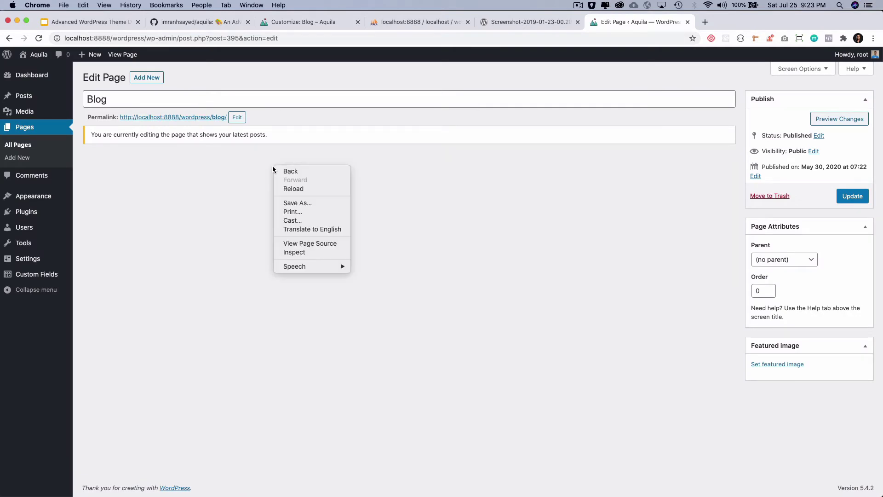
click(492, 181)
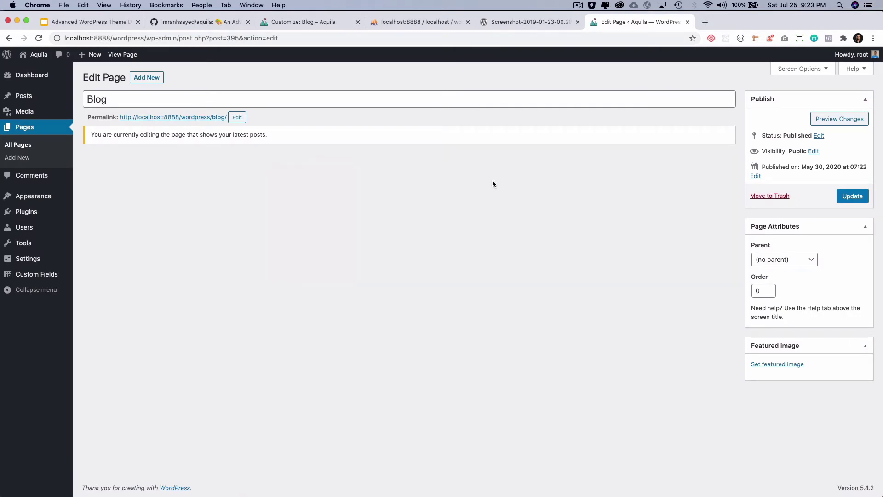
click(520, 26)
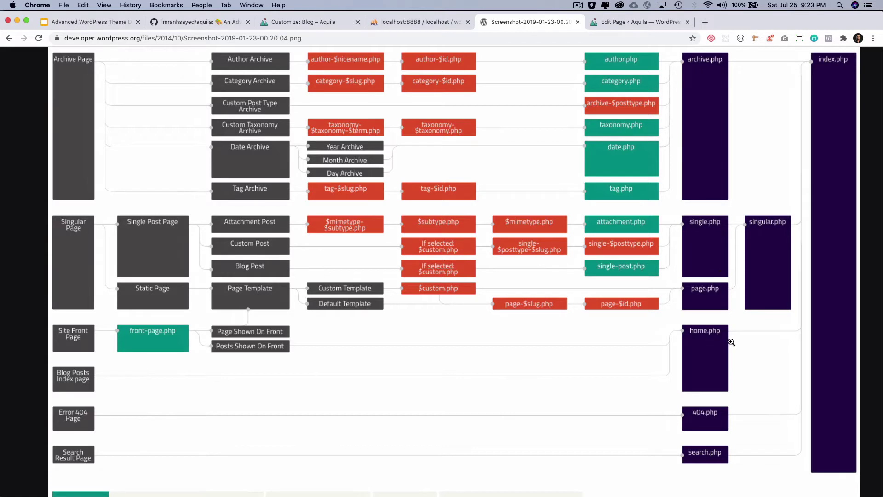
Step: Scroll the diagram to trace the Blog Posts Index through home.php to index.php
scroll(734, 341, right, 3)
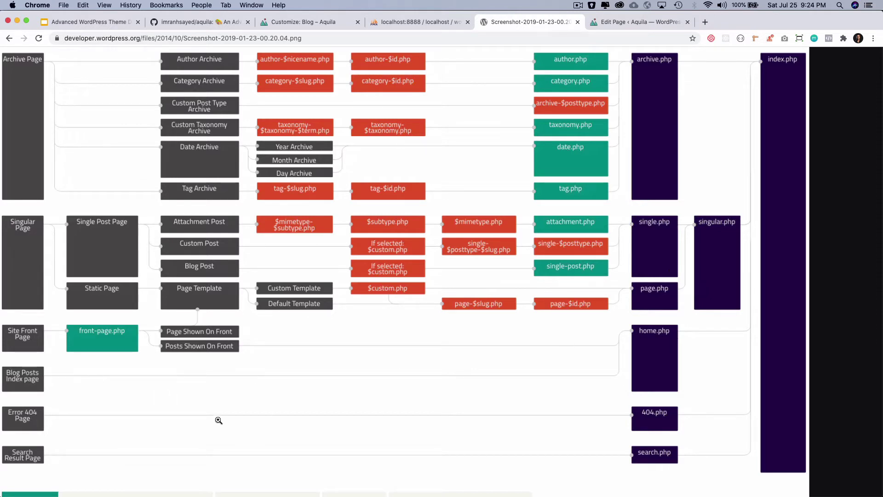
mouse_move(365, 494)
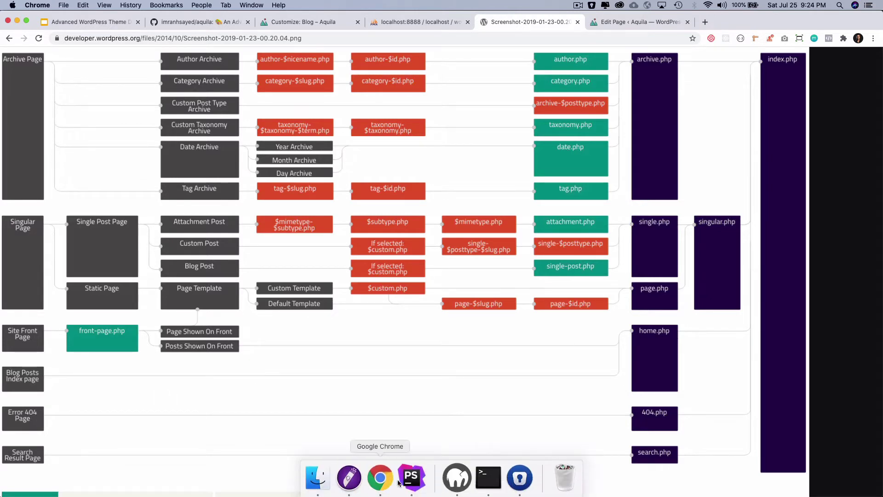
Step: Change the esc_html_e string in the Aquila theme's index.php to 'Content Index'
click(416, 483)
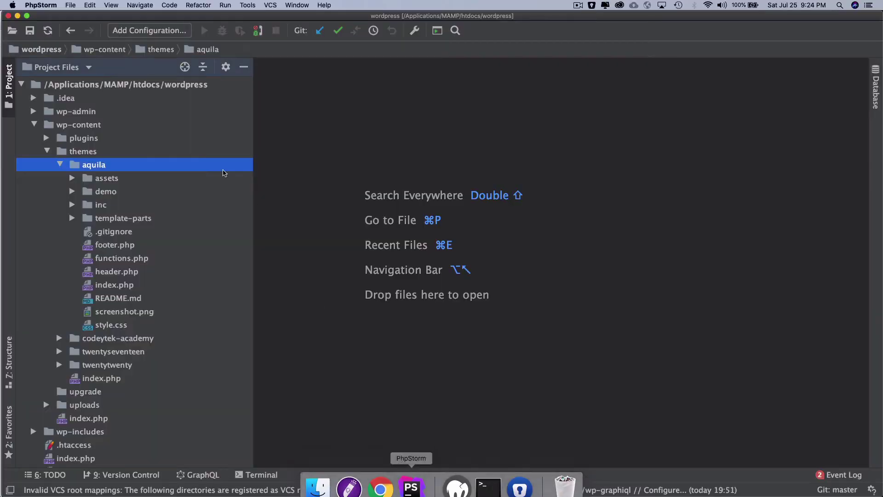
double_click(132, 286)
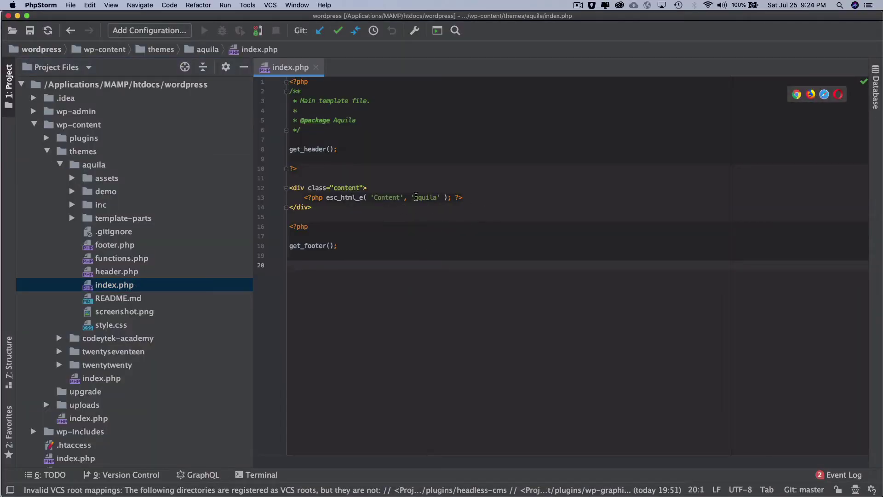
click(399, 197)
text(Index)
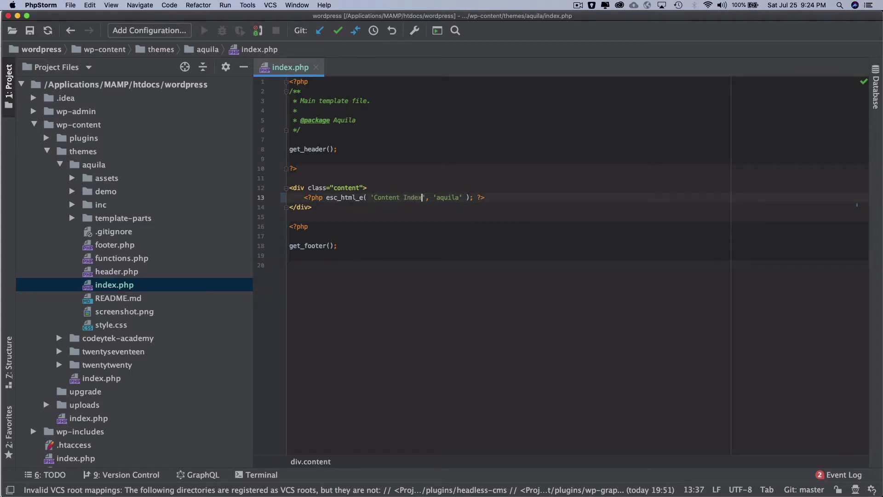
key(super+Tab)
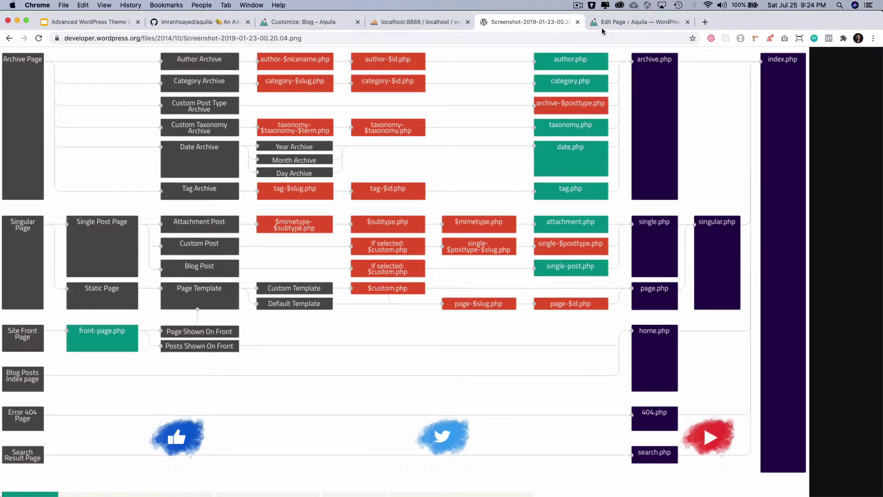
Step: View the site homepage via the admin-bar Aquila link; it still shows 'Content Index'
click(303, 22)
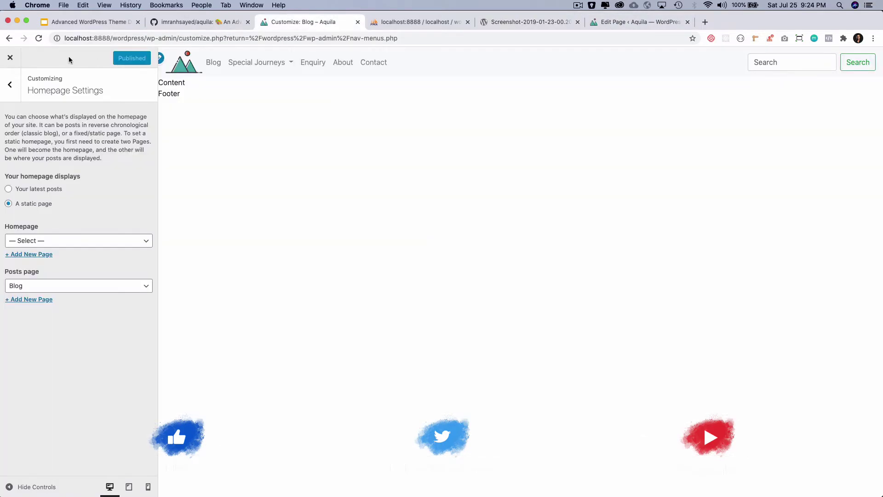
click(612, 22)
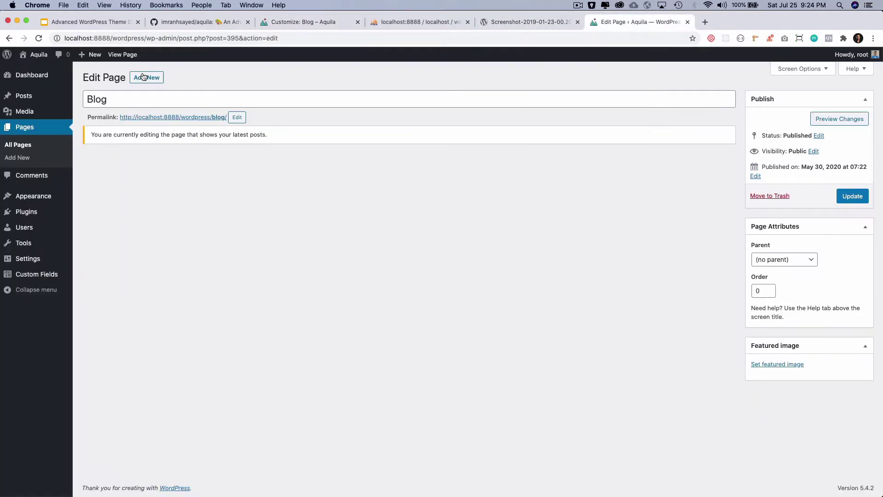
click(39, 55)
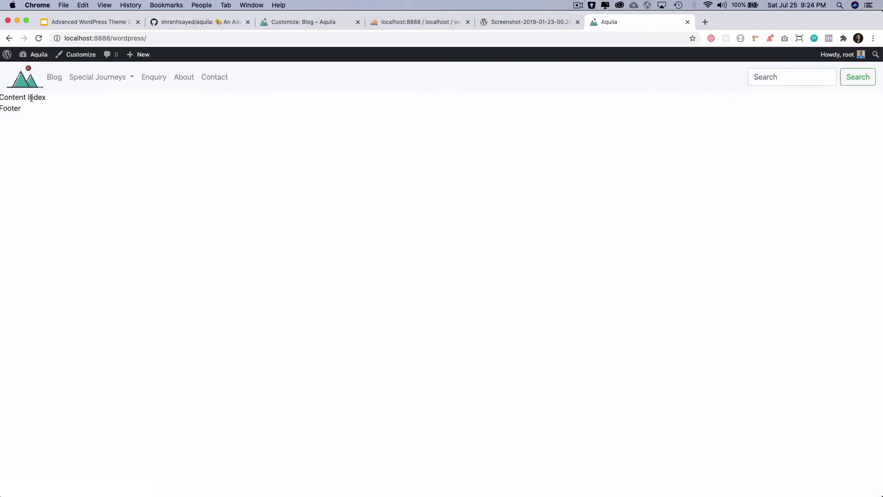
click(557, 22)
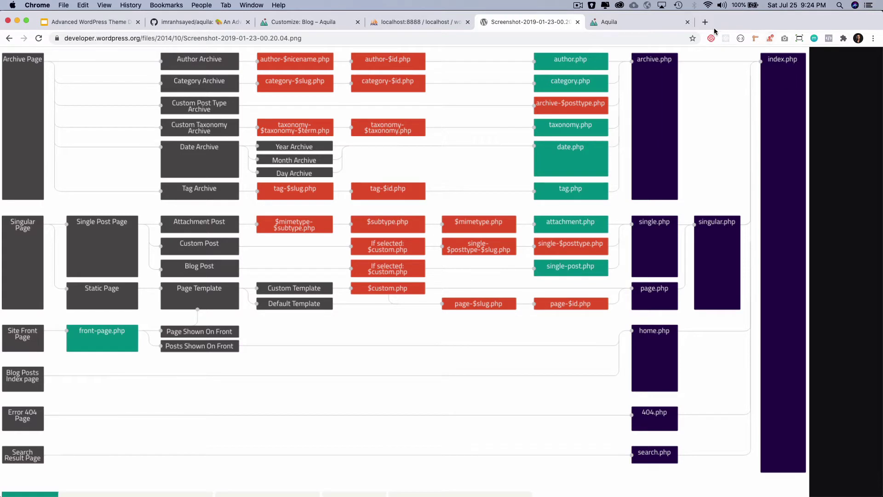
click(651, 22)
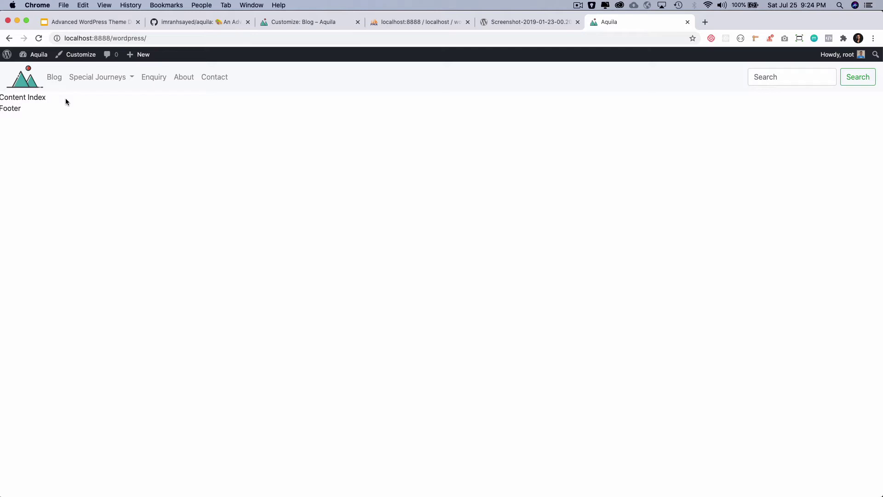
click(514, 23)
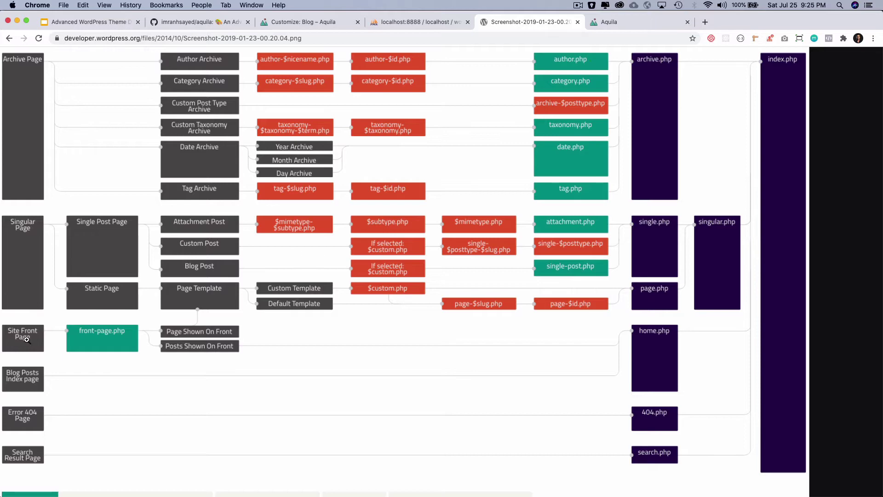
click(39, 332)
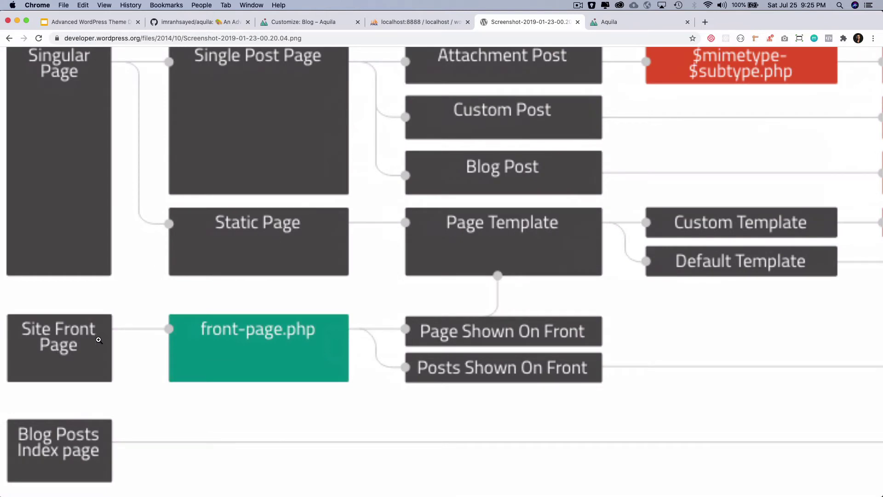
click(309, 325)
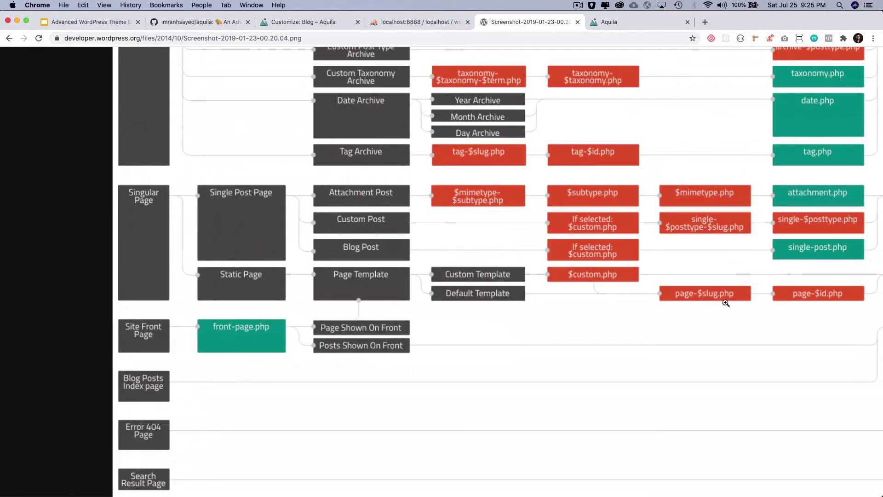
scroll(774, 339, right, 5)
scroll(775, 338, right, 5)
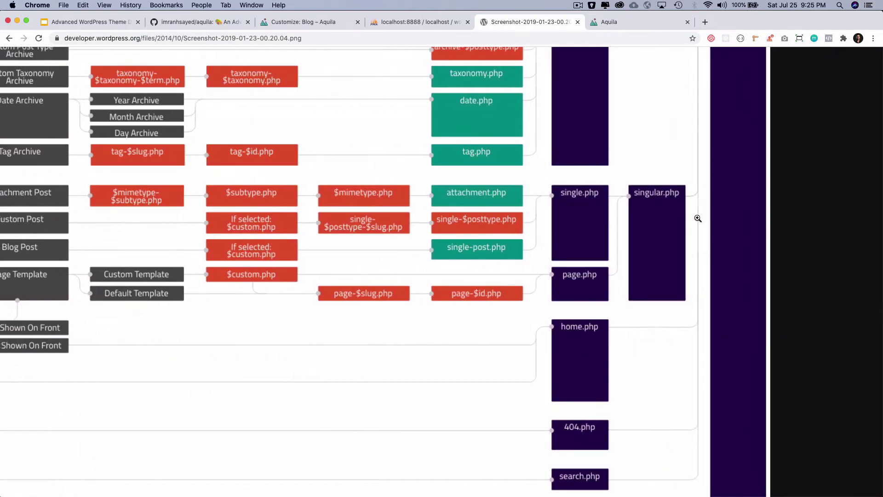
click(723, 156)
scroll(723, 156, up, 2)
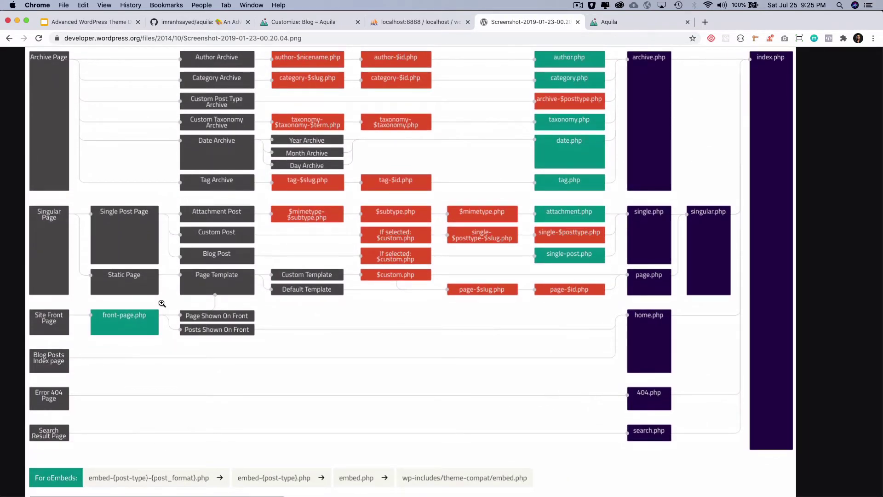
click(125, 330)
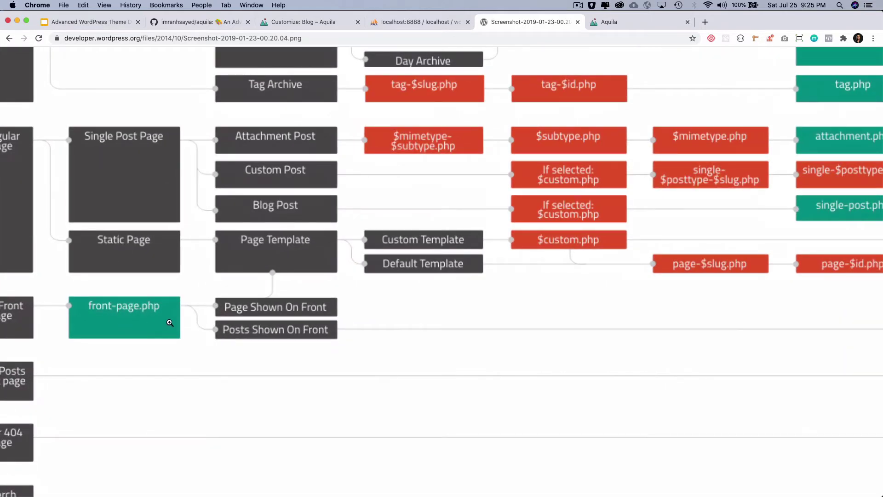
scroll(174, 321, down, 5)
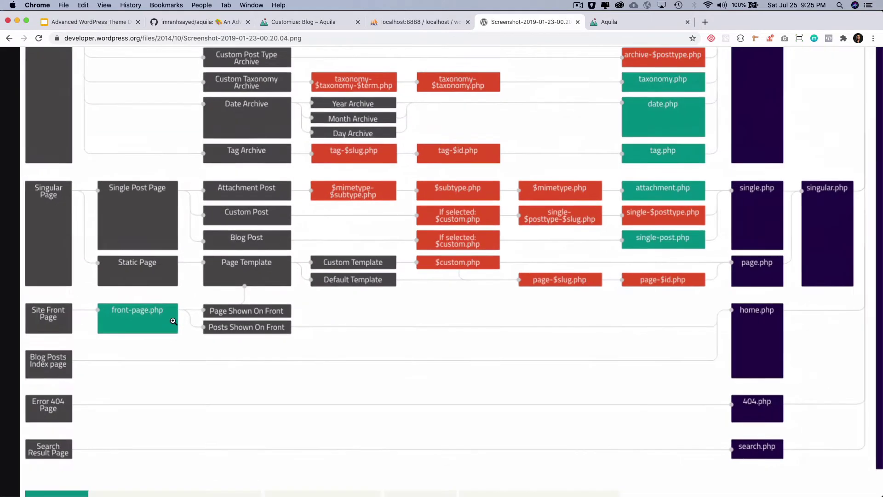
scroll(174, 321, up, 1)
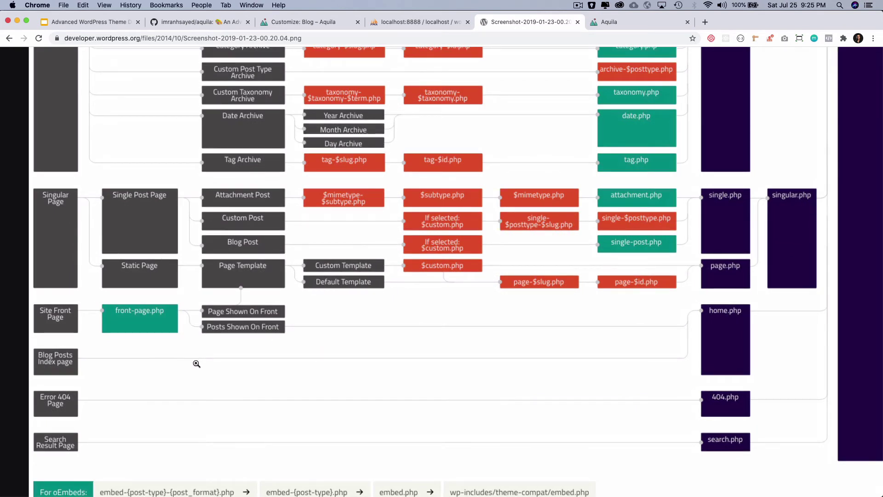
mouse_move(480, 487)
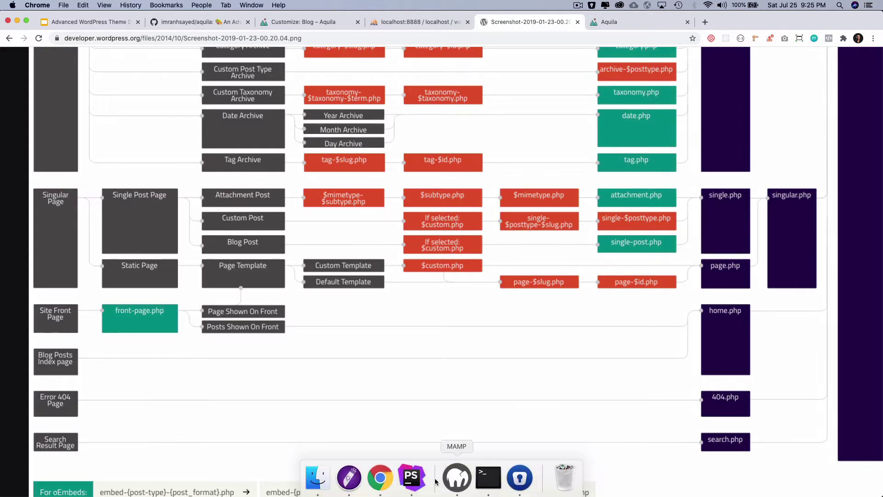
Step: Create a new PHP file named front-page.php in the aquila theme folder
click(404, 481)
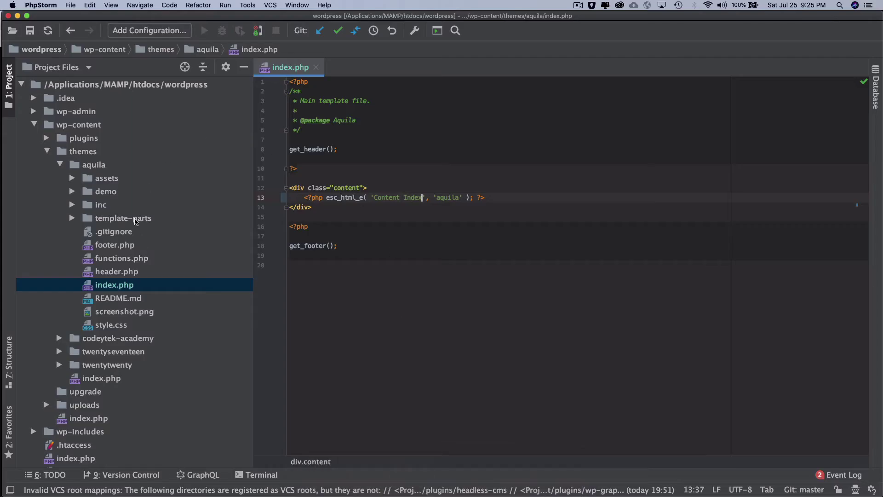
click(94, 165)
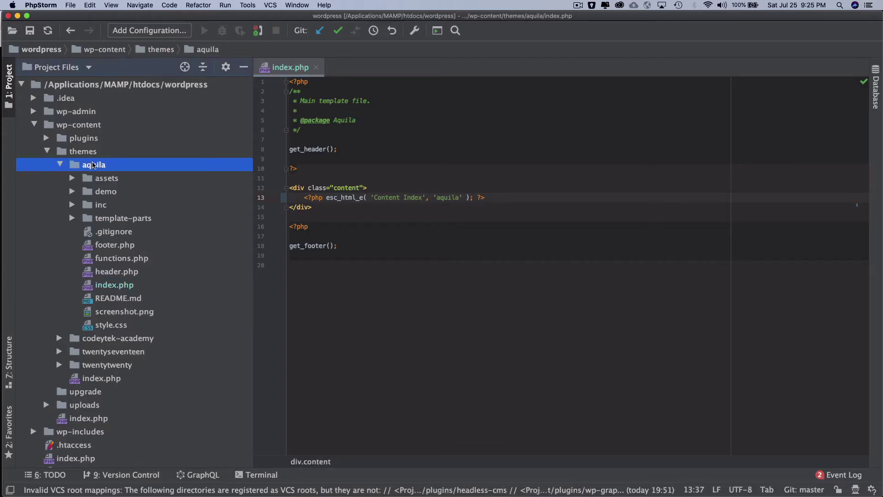
key(super+n)
key(Down)
key(Down)
key(Down)
key(Return)
text(d)
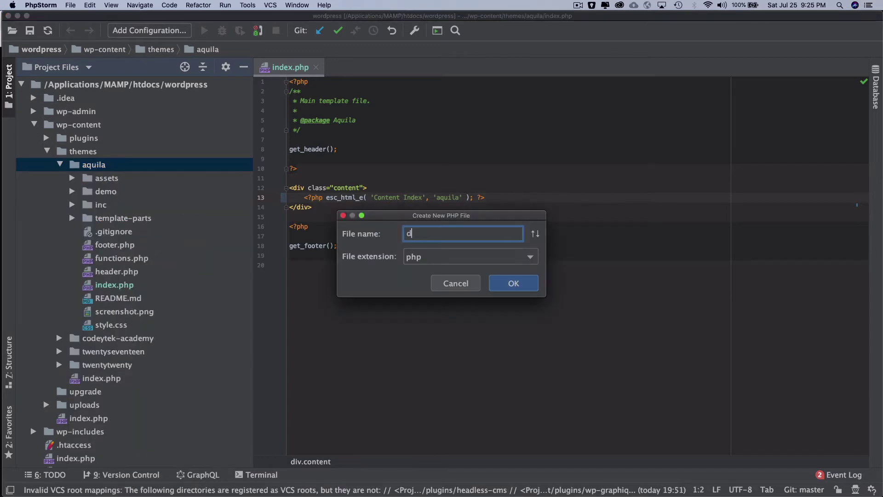
text(ront-page)
key(Return)
key(Return)
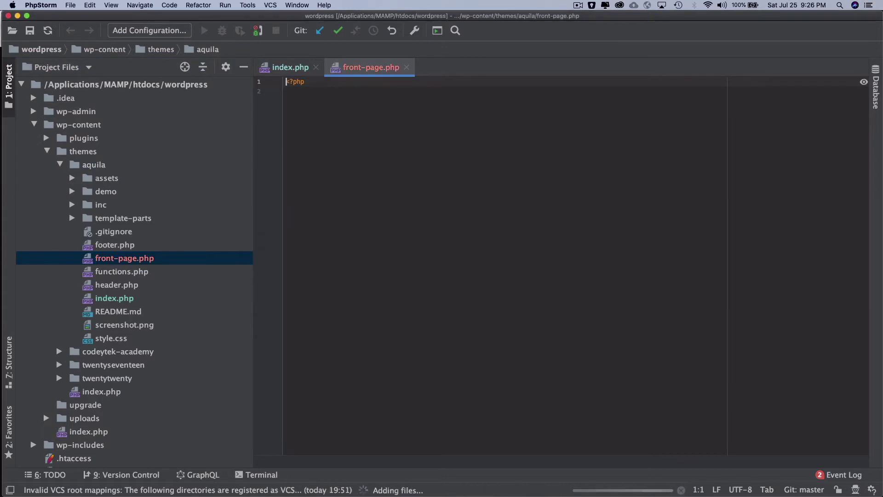
text(/**)
key(Return)
text(Front p)
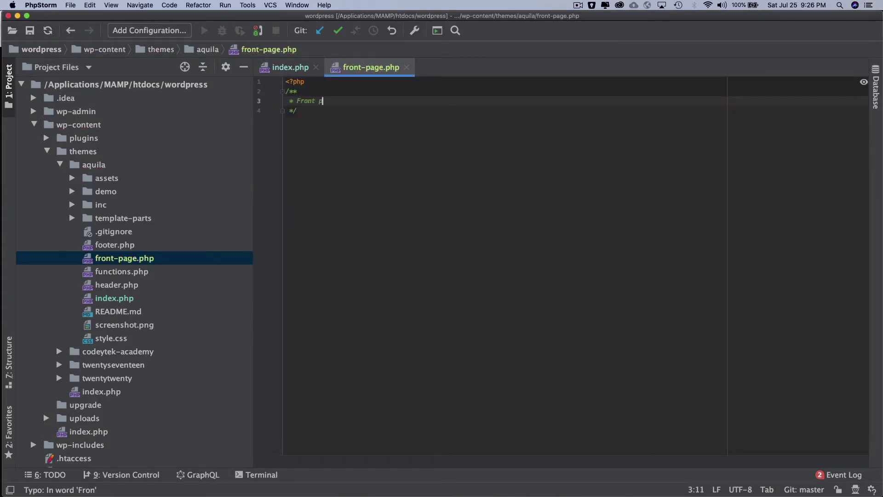
text(age template)
key(Return)
key(Return)
text(@p)
key(Return)
scroll(430, 195, up, 5)
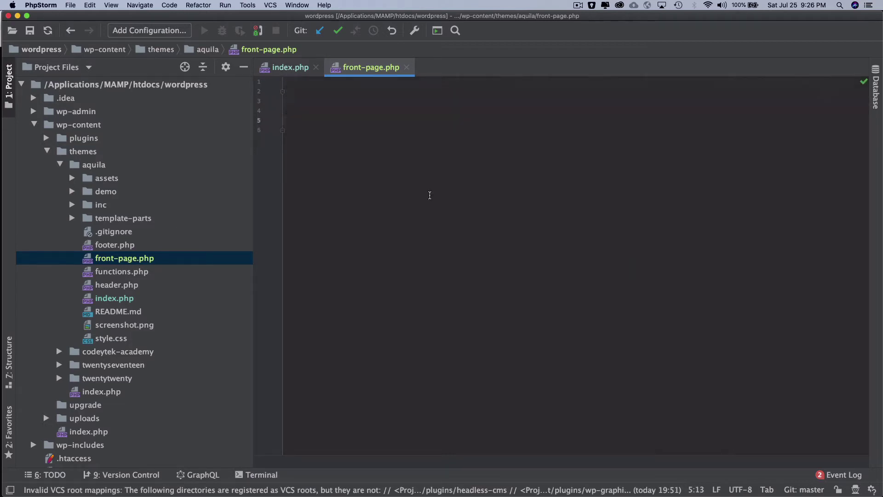
text(aquila)
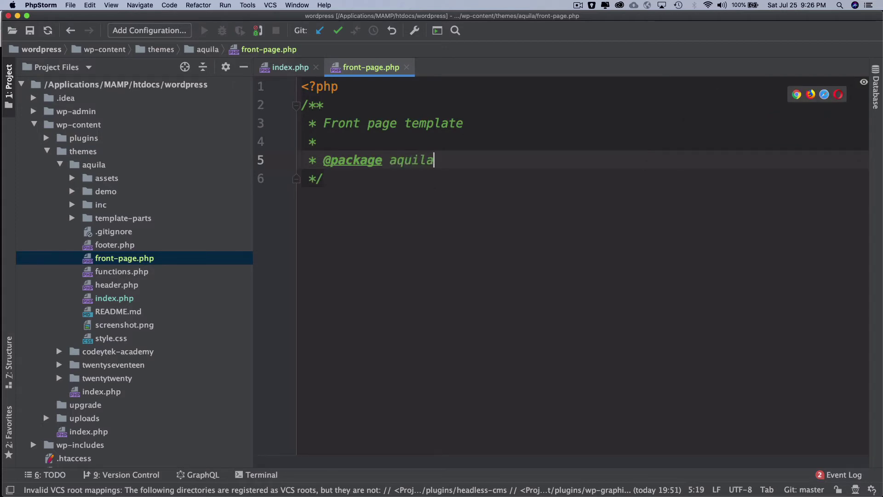
Step: Close the PHP tag and add a div reading 'Front Page' below the docblock
key(Down)
key(Return)
key(Return)
text(?>)
key(Return)
key(Return)
text(<div>Fron)
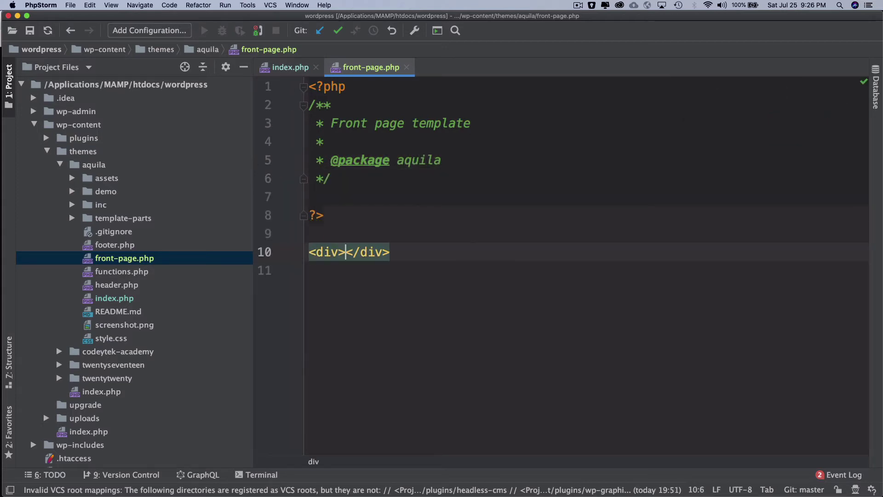
text(t Page)
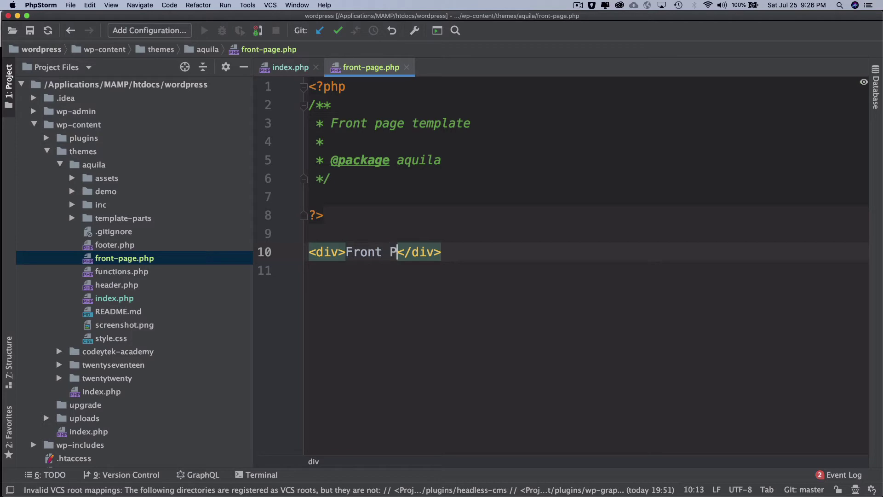
click(313, 196)
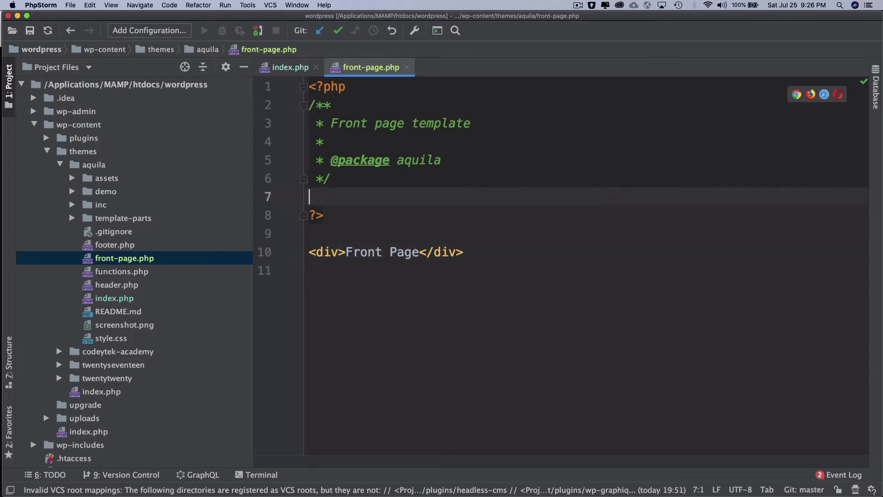
key(super+Tab)
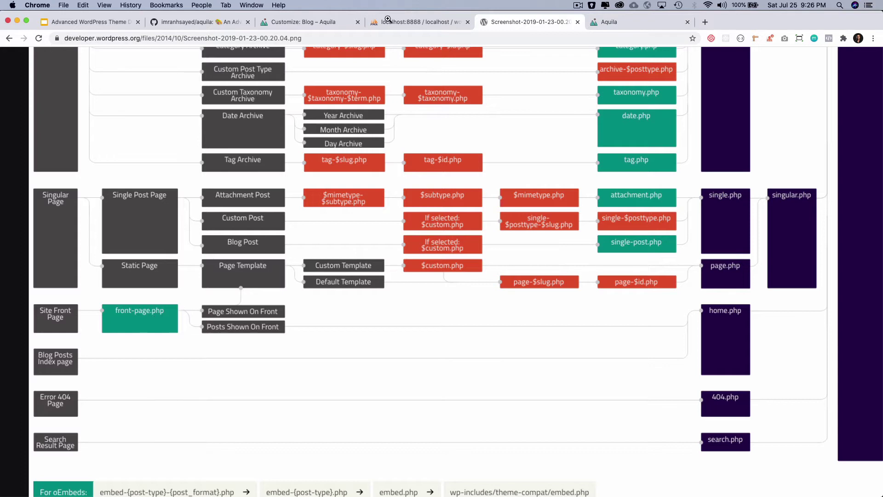
Step: Set Home as the static homepage, publish, and view the front end showing Content Index
click(294, 23)
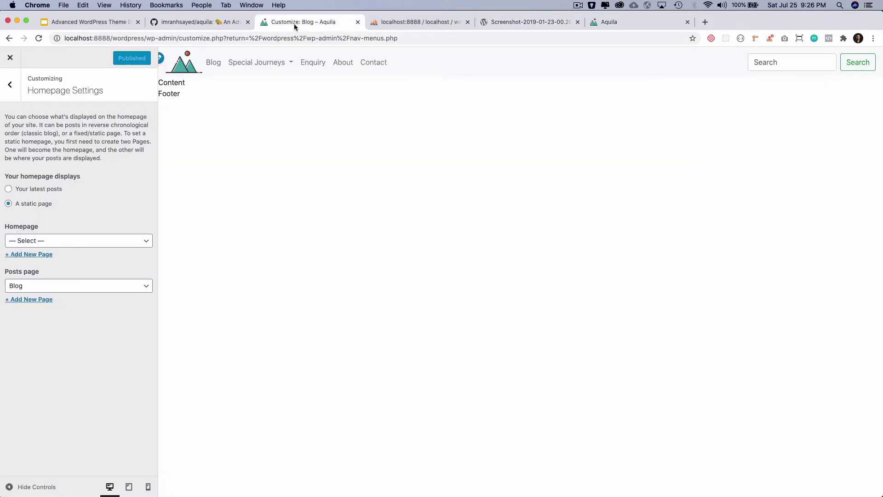
click(68, 237)
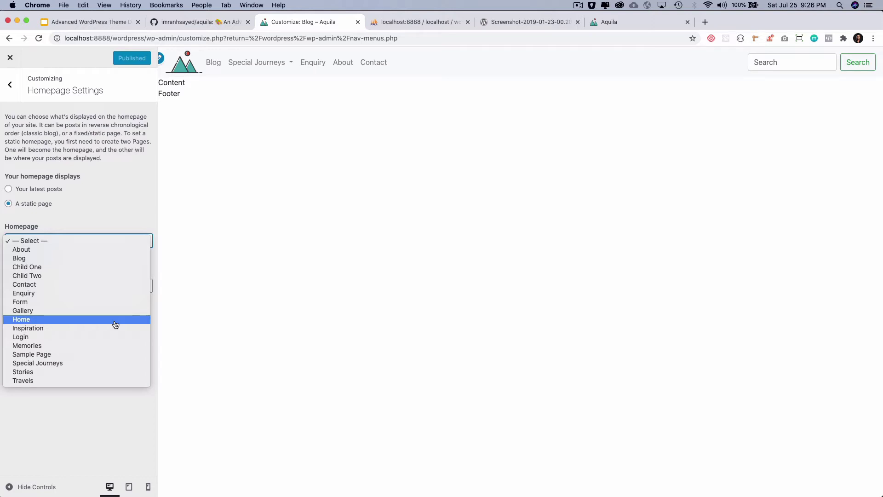
click(71, 323)
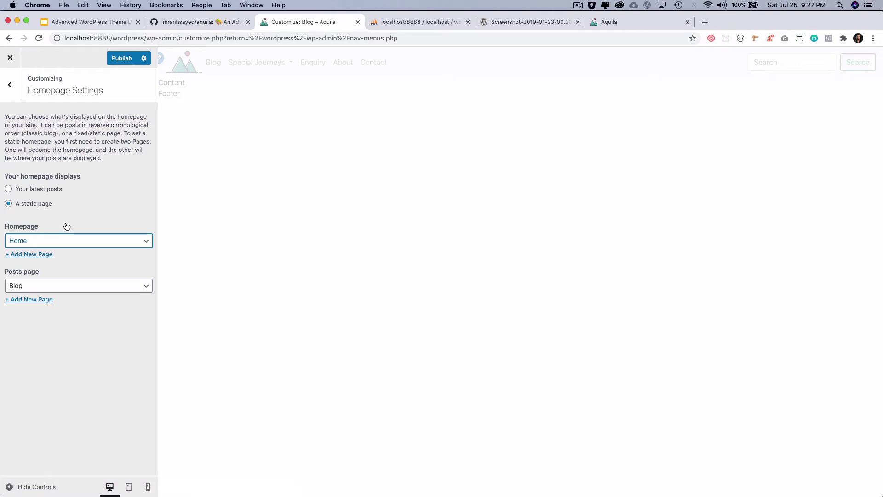
click(126, 59)
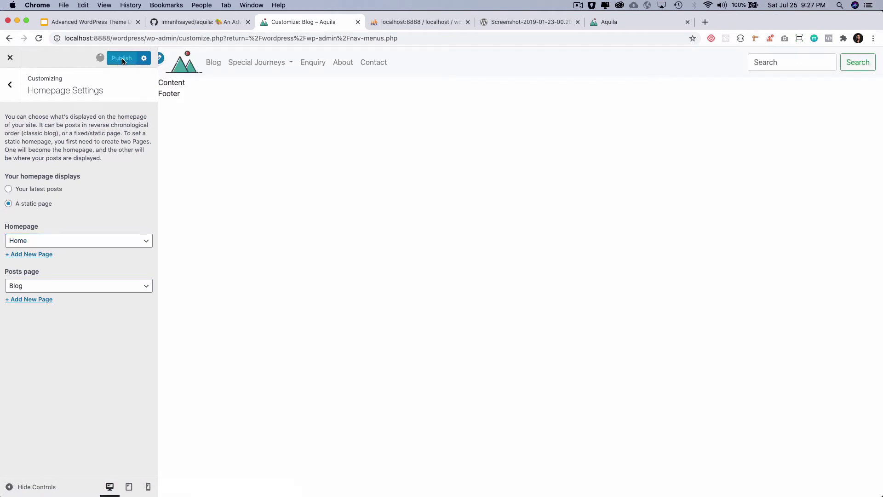
click(642, 29)
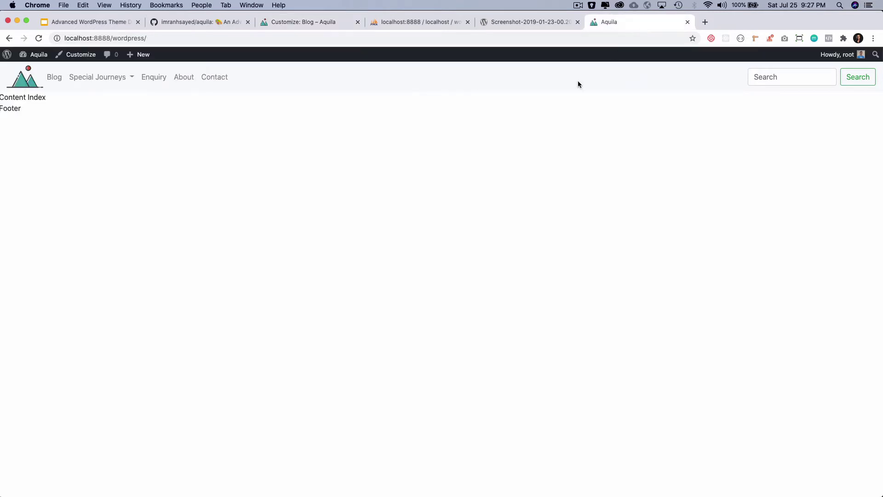
Step: Reload the front page, then add get_header(); after the docblock in front-page.php
key(super+r)
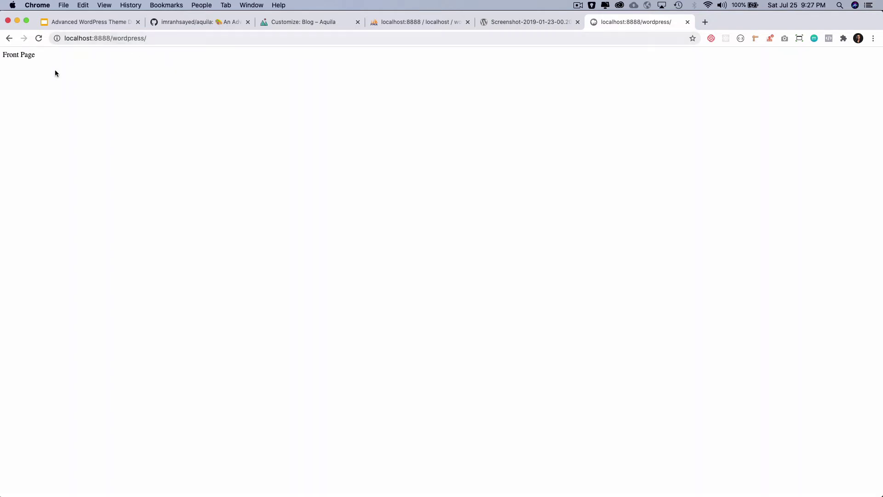
key(super+Tab)
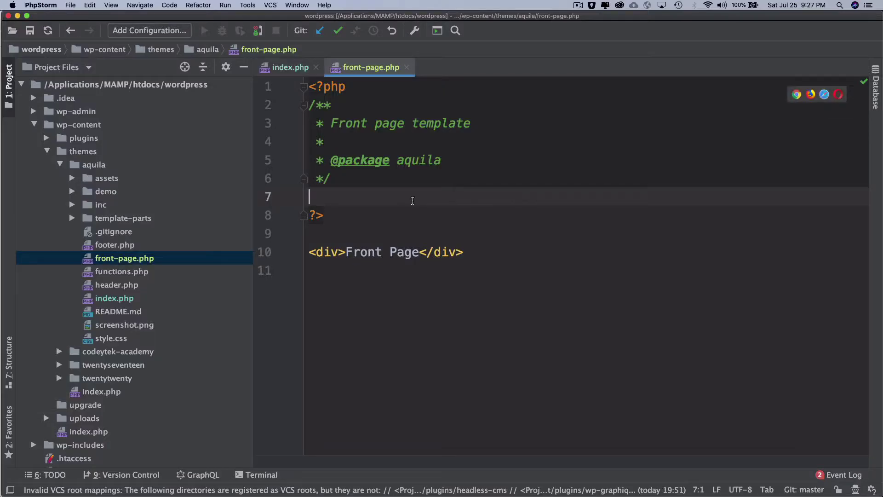
key(Return)
text(get_h)
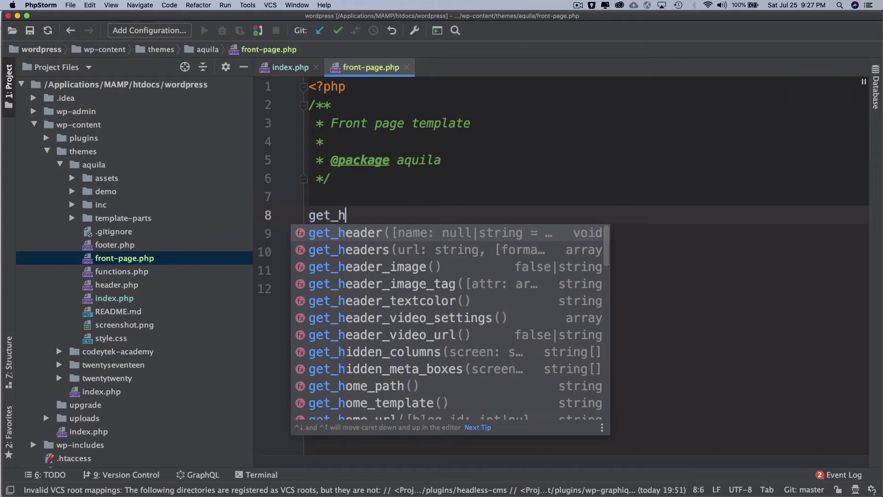
key(Return)
key(super+Right)
key(shift+super+Left)
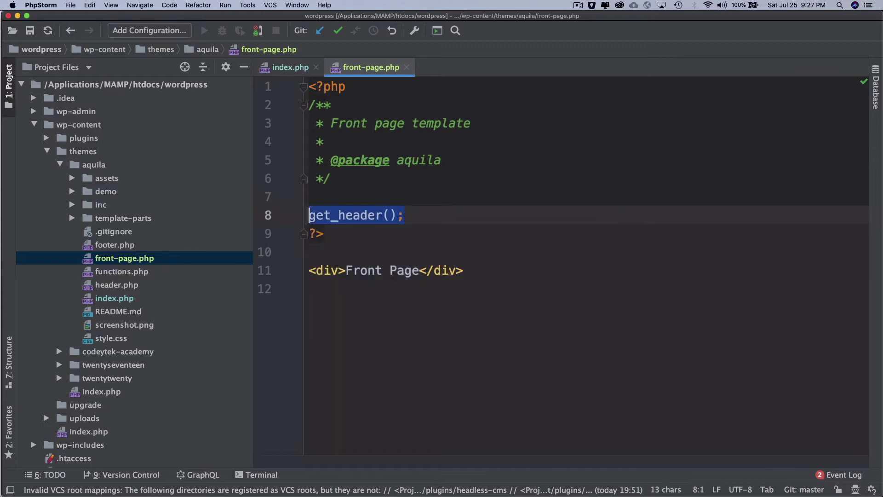
Step: Add <?php get_footer(); ?> on a new last line of front-page.php
key(super+Down)
key(Return)
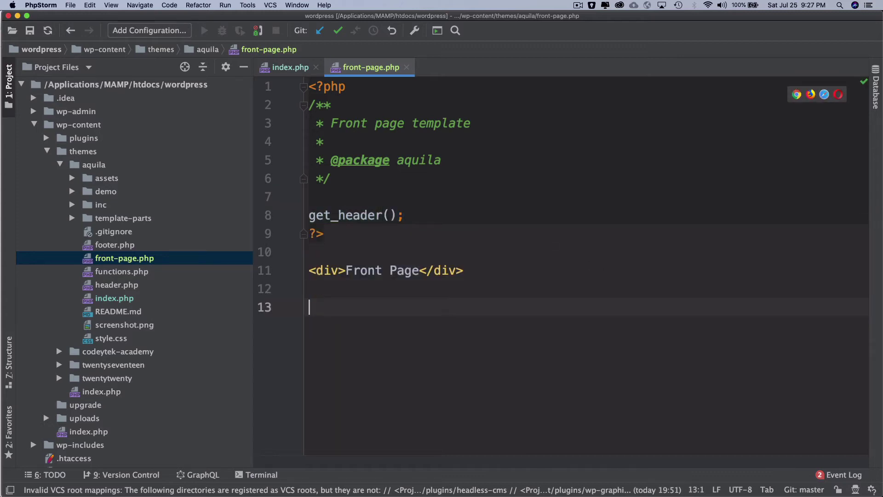
text(<?php )
text(get_h)
key(Return)
key(Right)
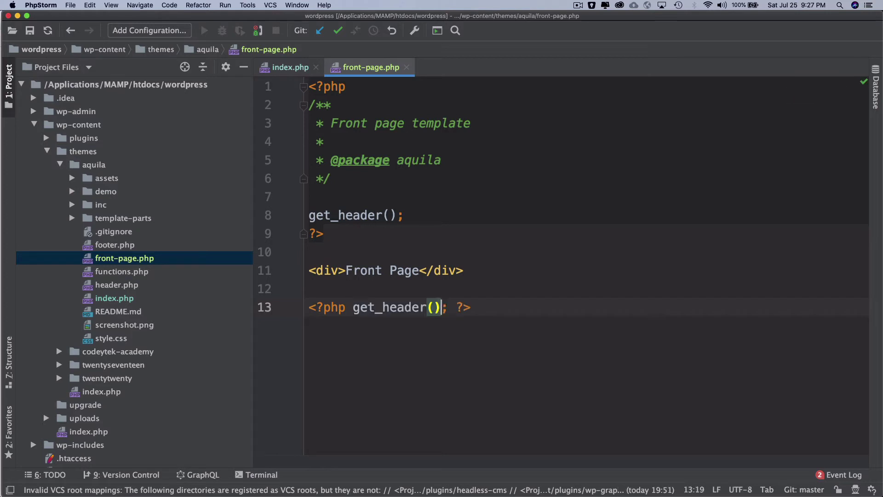
key(shift+alt+Left)
key(shift+alt+Left)
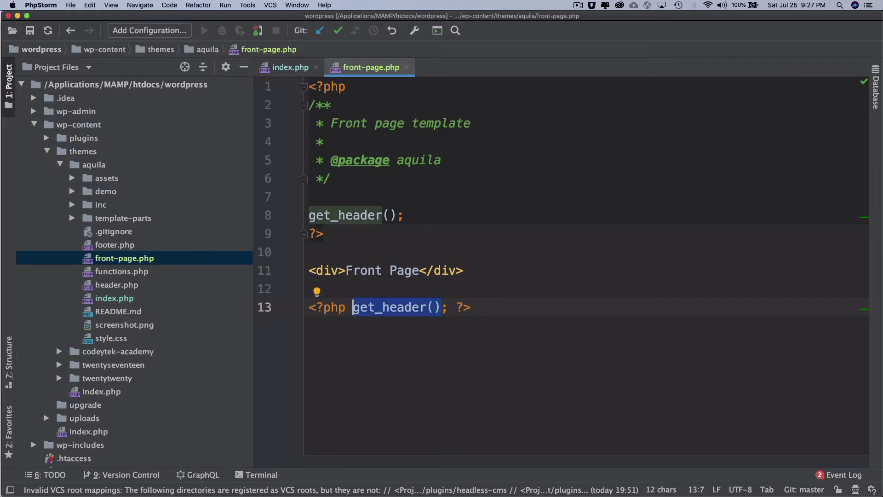
key(BackSpace)
text(get_fo)
key(Return)
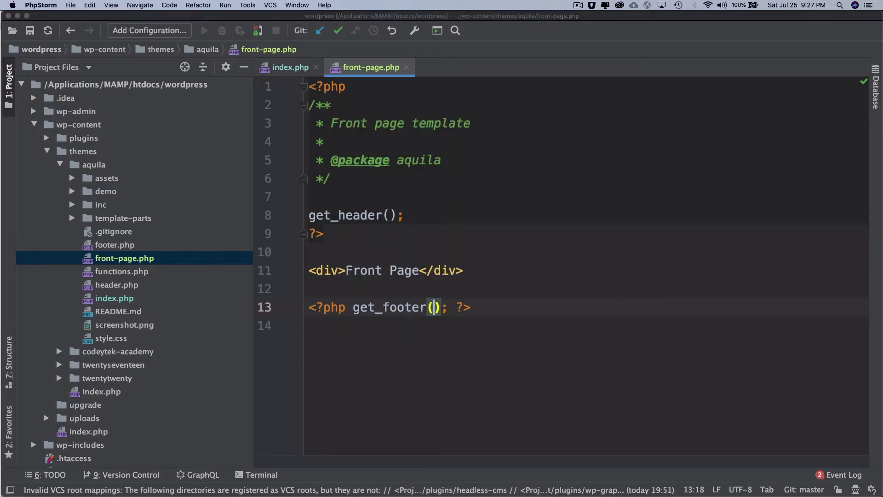
Step: Reload the homepage and compare its 'Front Page' text with line 11 of front-page.php
key(super+Tab)
key(super+r)
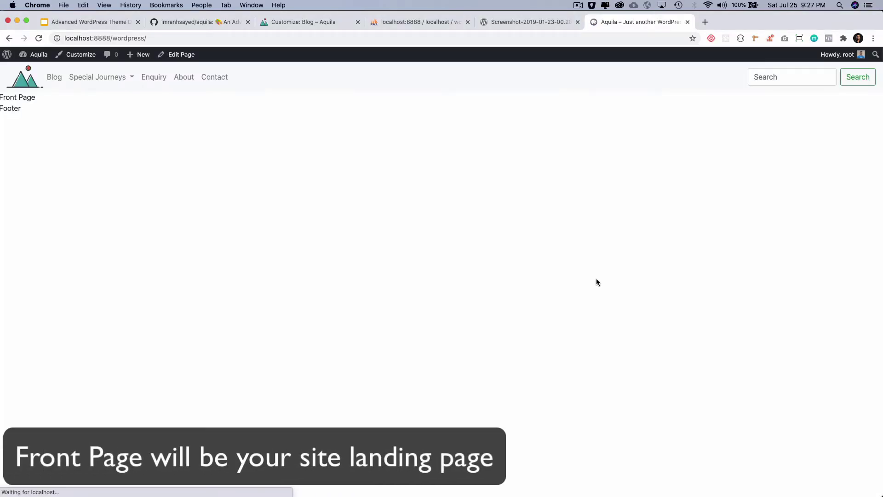
double_click(22, 97)
drag(22, 97, 1, 97)
key(super+Tab)
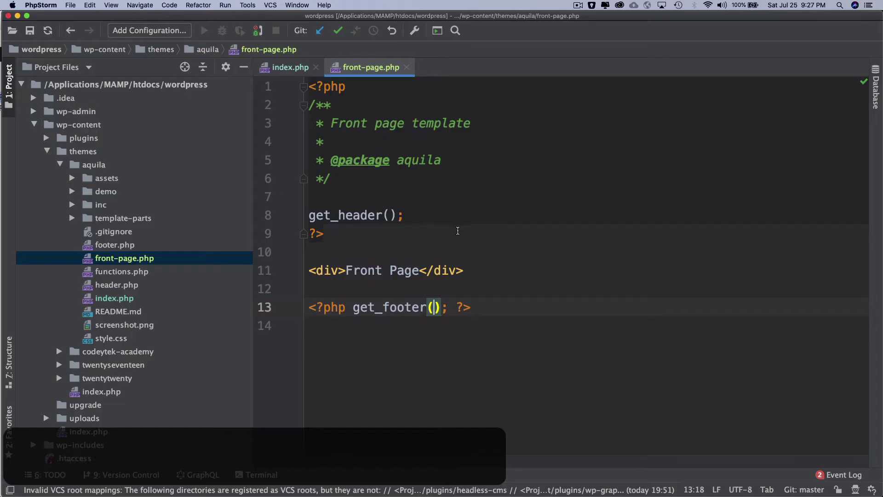
double_click(402, 270)
key(super+Tab)
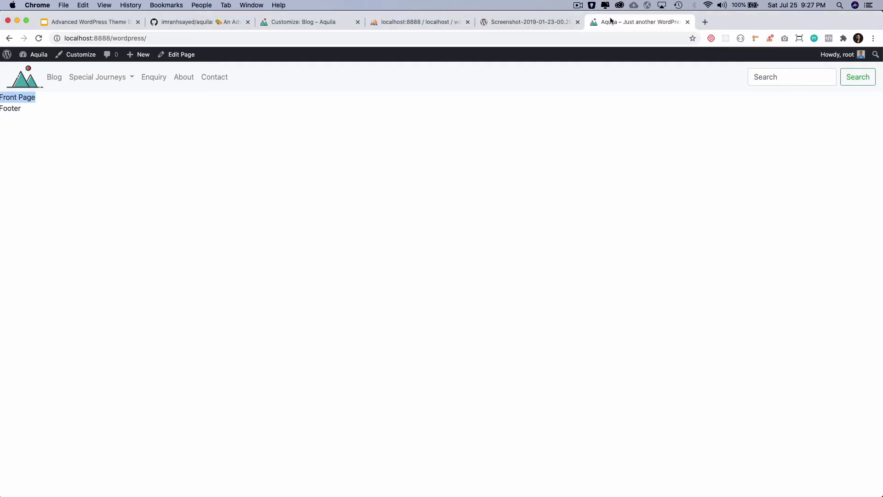
click(419, 18)
click(318, 18)
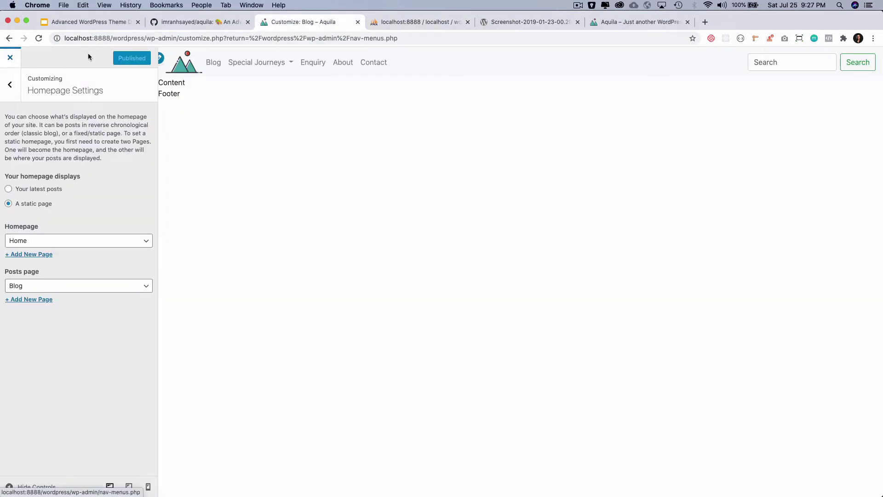
Step: Show the Pages list, where Home is marked Front Page and Blog is marked Posts Page
click(501, 20)
key(ctrl+Tab)
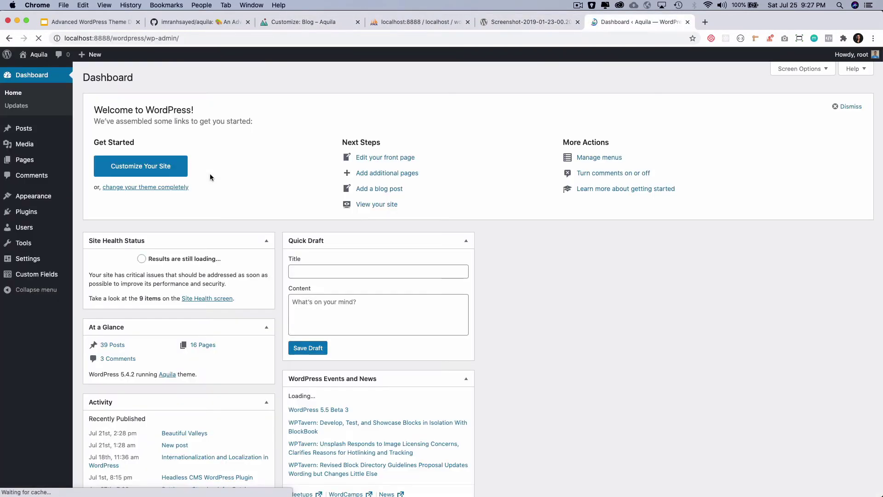
mouse_move(34, 159)
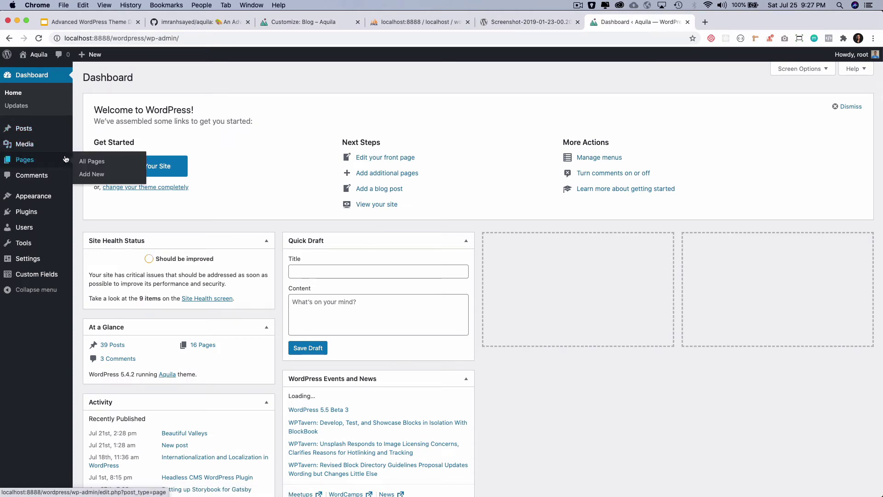
click(94, 161)
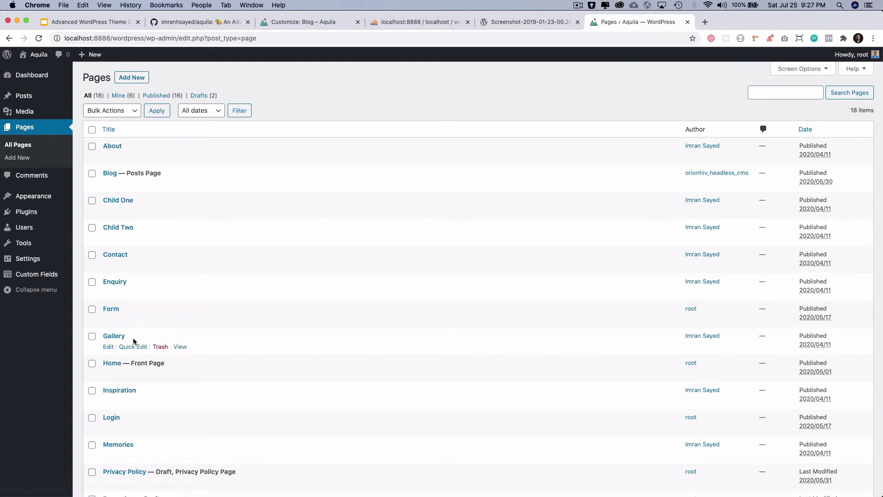
scroll(134, 341, up, 5)
scroll(134, 339, down, 3)
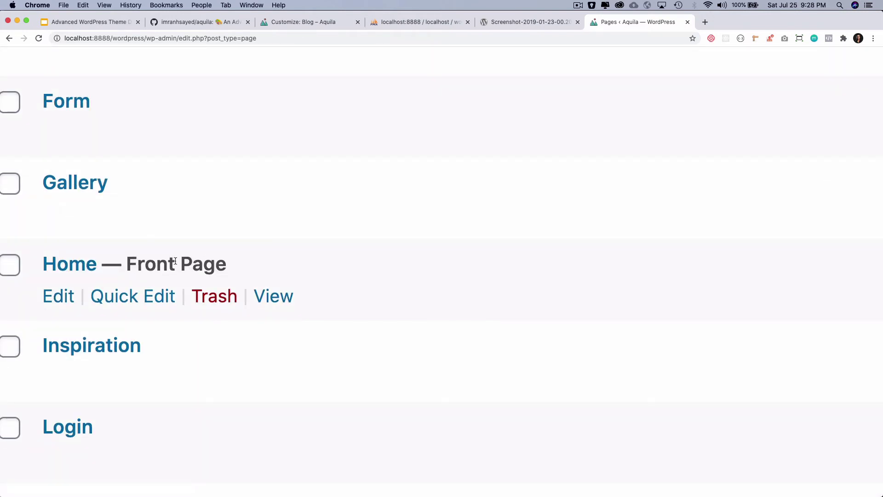
scroll(215, 258, down, 5)
scroll(215, 258, up, 5)
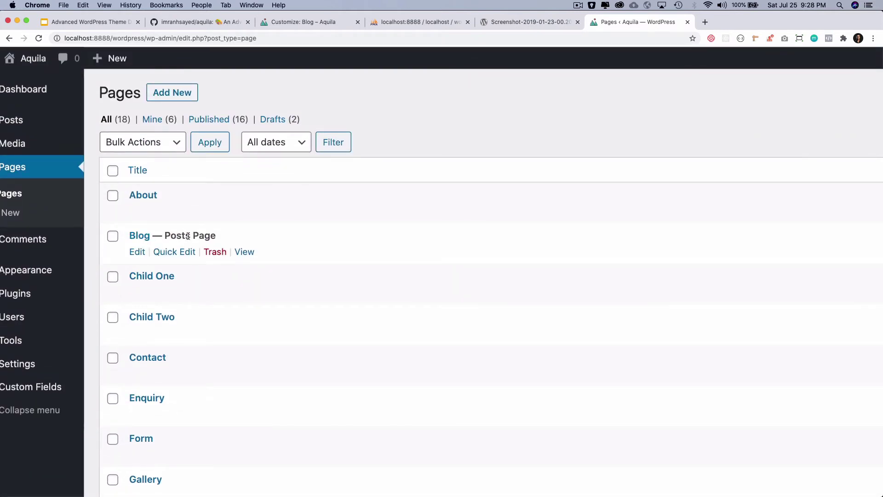
scroll(280, 250, down, 5)
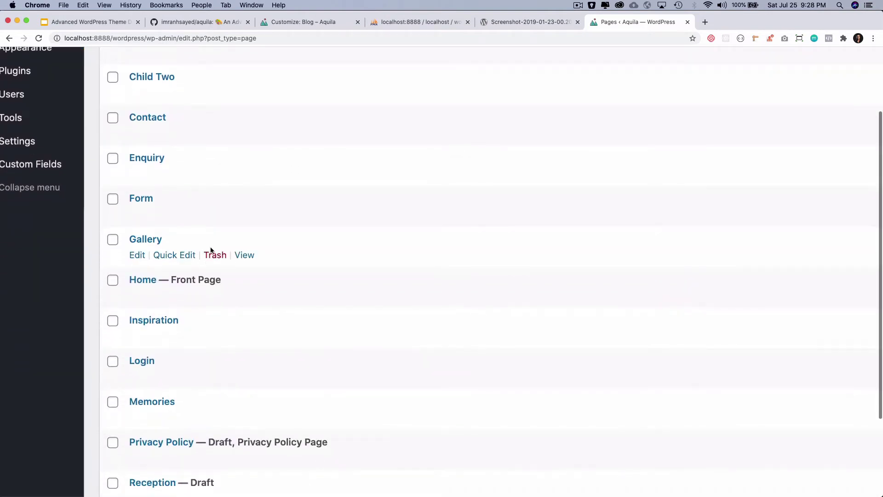
Step: Choose Memories as the static homepage in Homepage Settings and publish the change
click(305, 22)
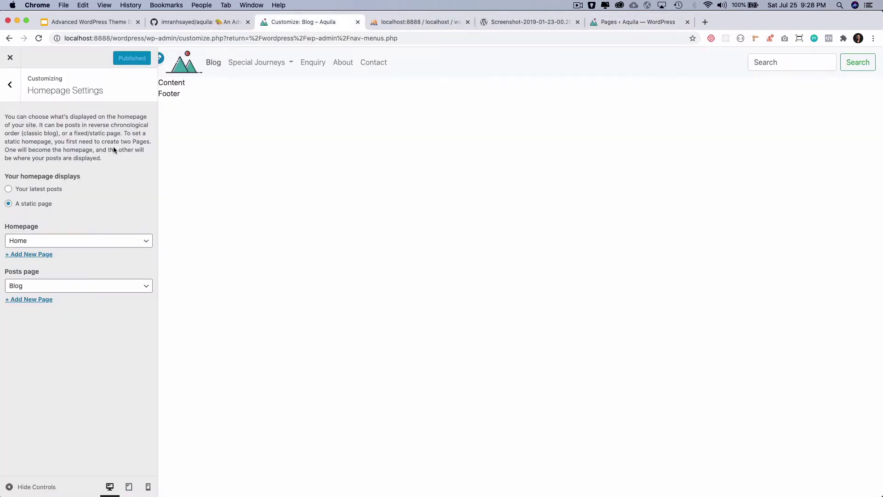
click(68, 241)
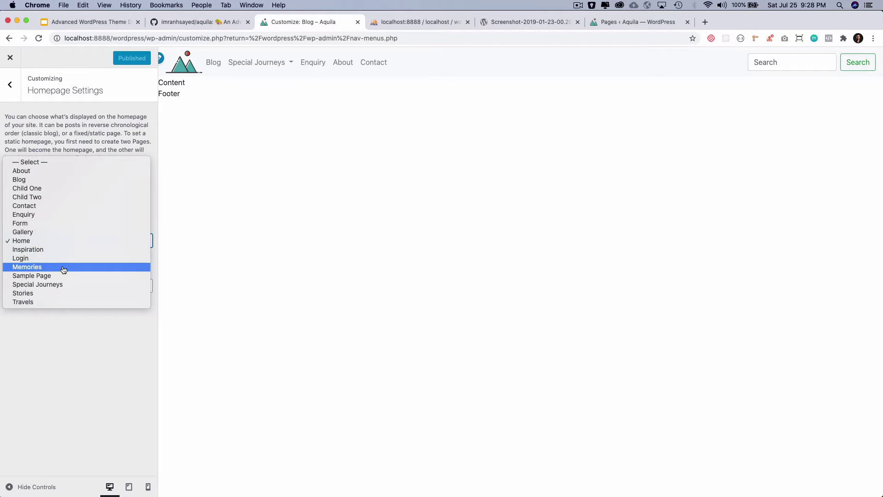
click(63, 268)
click(124, 59)
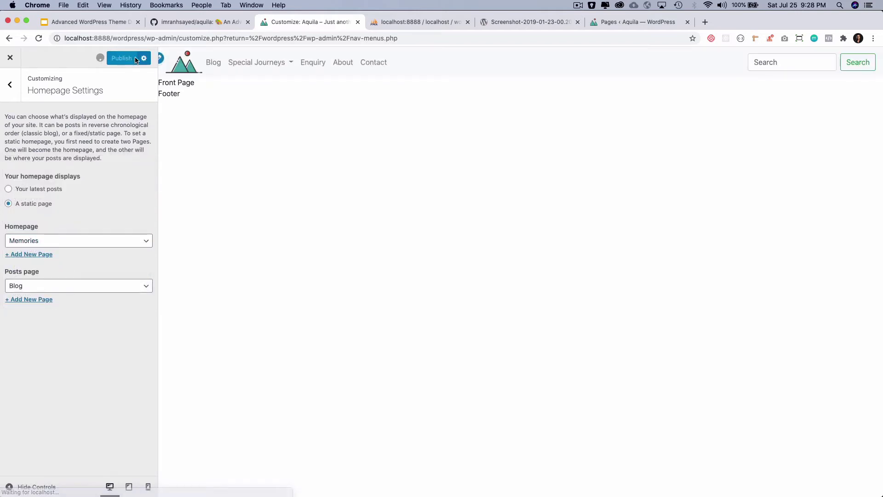
Step: Reload the Pages list to confirm Memories is now labelled Front Page
click(620, 21)
key(super+r)
scroll(187, 285, down, 3)
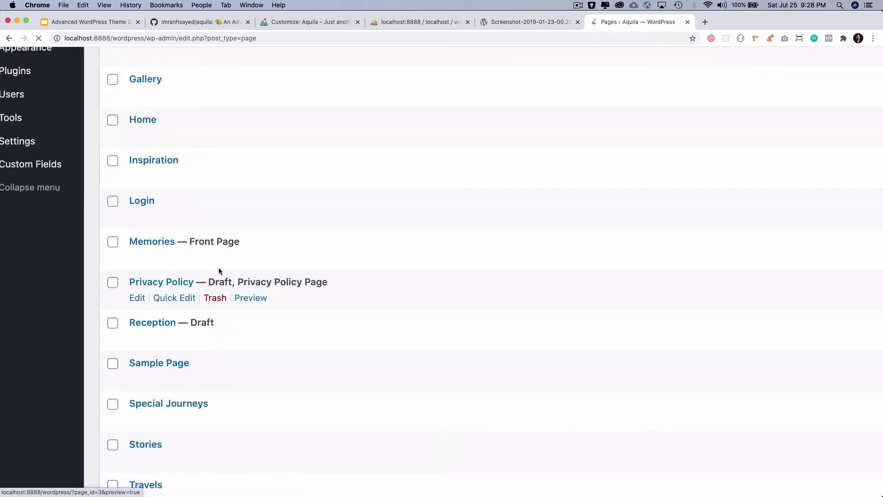
scroll(216, 262, up, 3)
scroll(223, 313, down, 2)
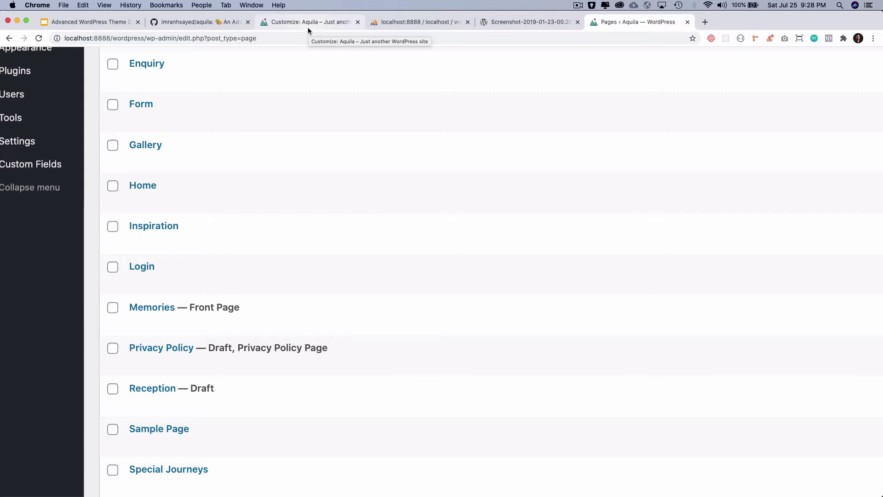
scroll(317, 173, up, 10)
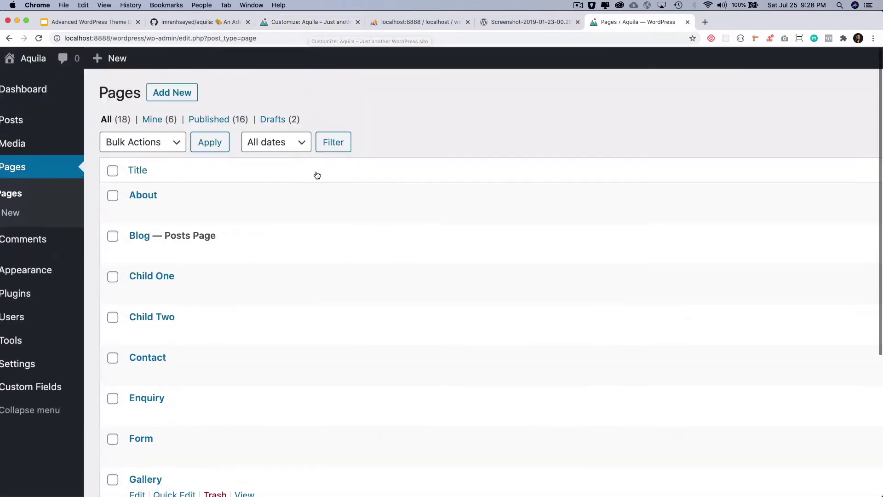
Step: Choose Home as the static homepage again and publish the change
click(337, 24)
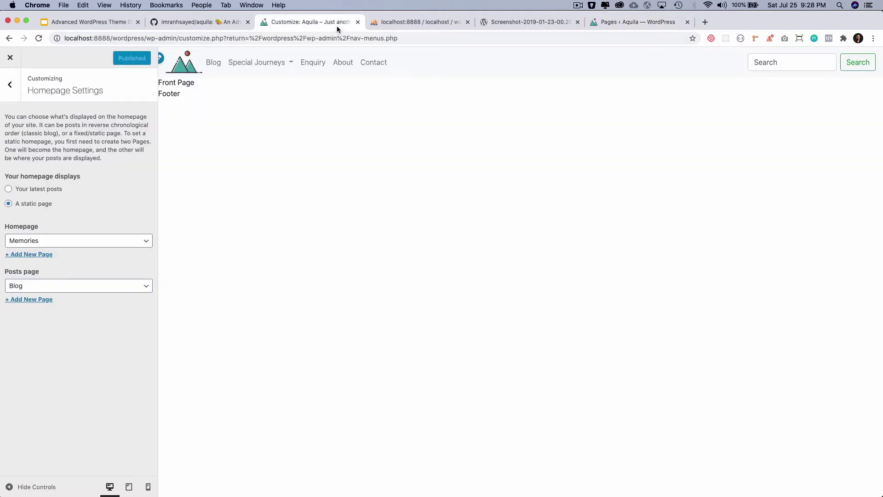
click(47, 240)
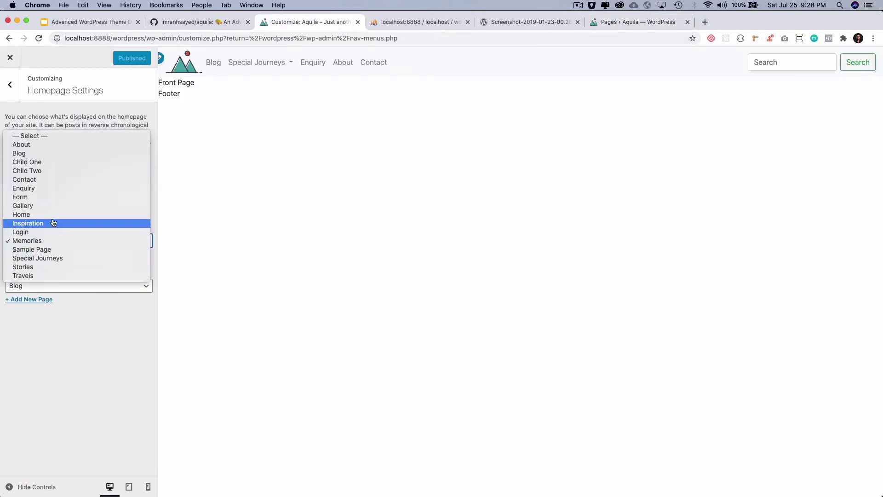
click(21, 212)
click(125, 58)
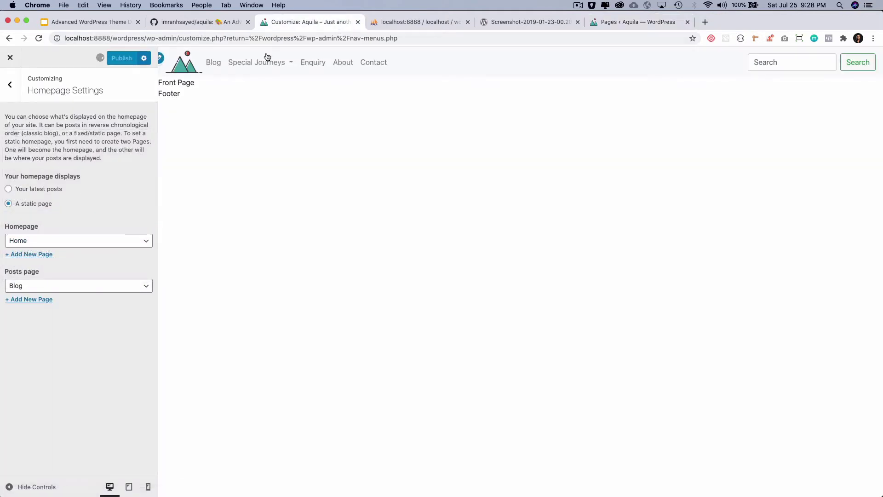
Step: Check the Pages list, then visit the site's front page showing Front Page
click(606, 24)
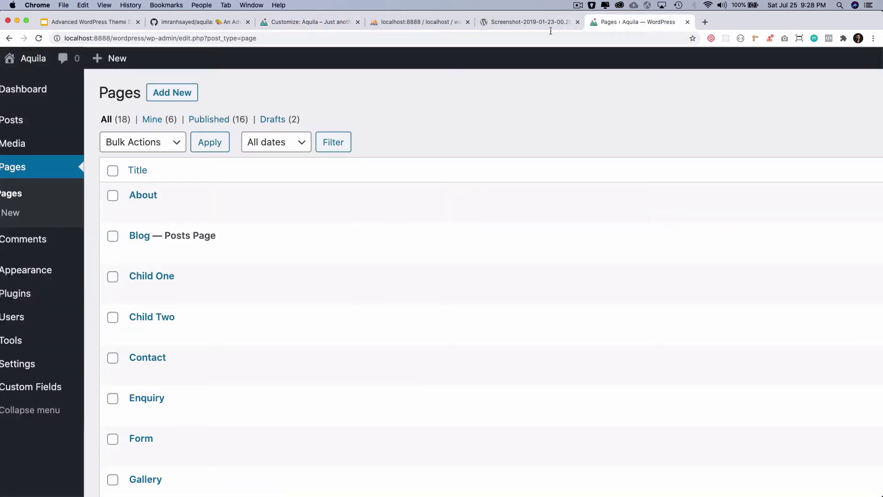
click(315, 21)
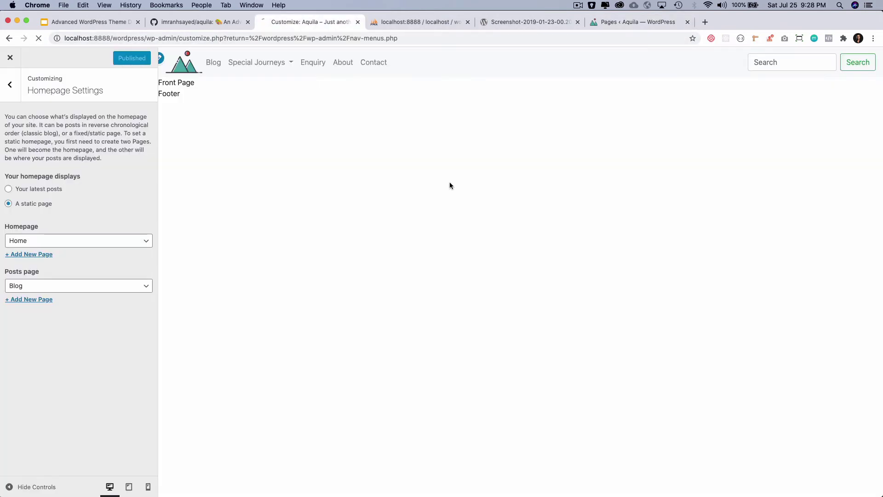
click(653, 24)
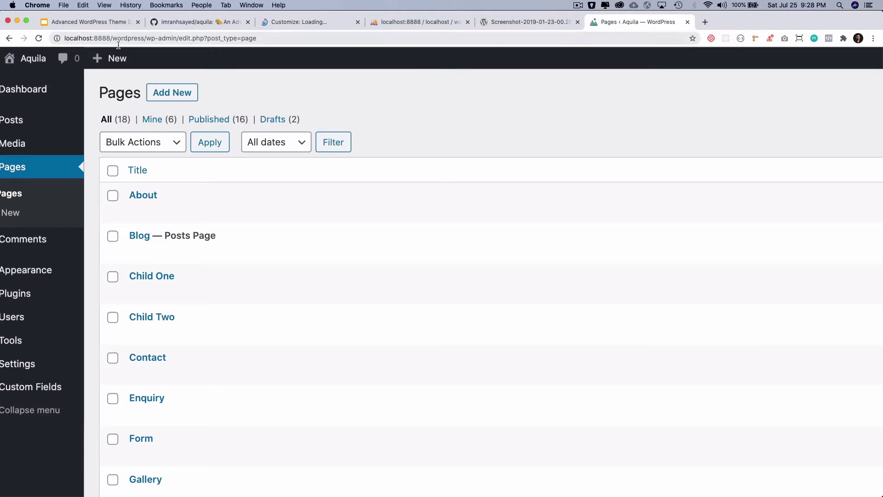
click(33, 58)
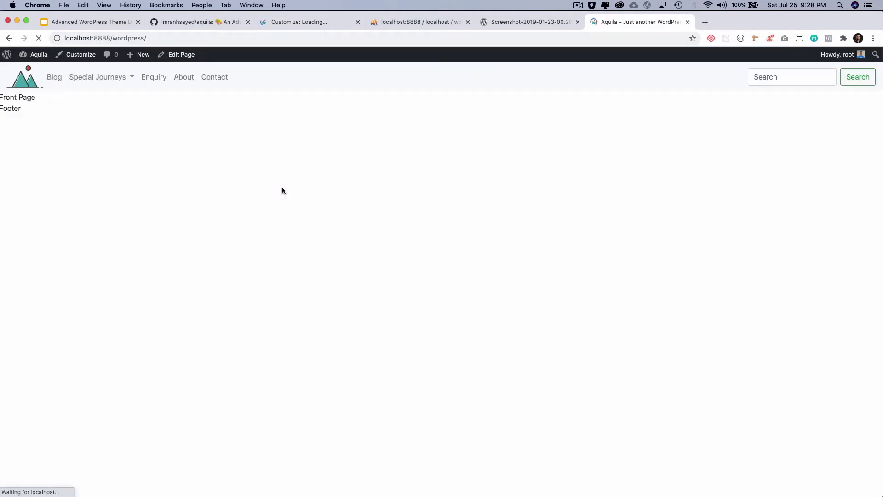
Step: Open the Blog page and change index.php's output from 'Content Index' to 'Content Blog', then reload
click(54, 77)
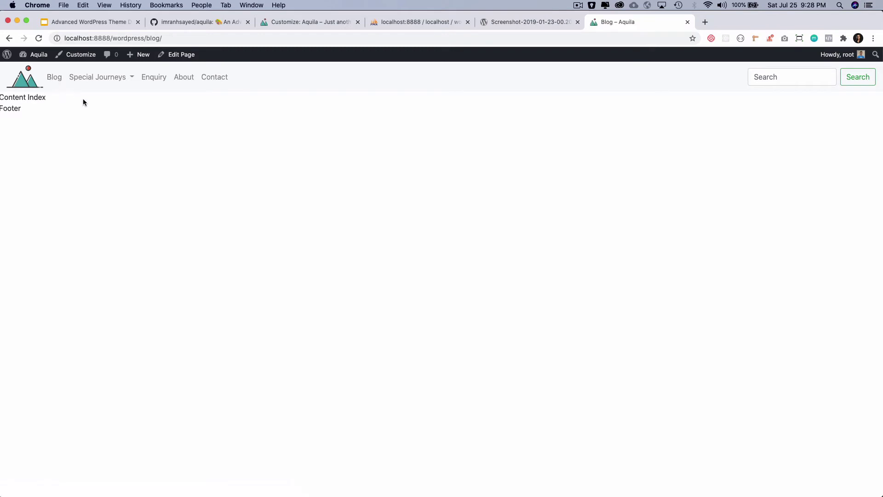
triple_click(30, 93)
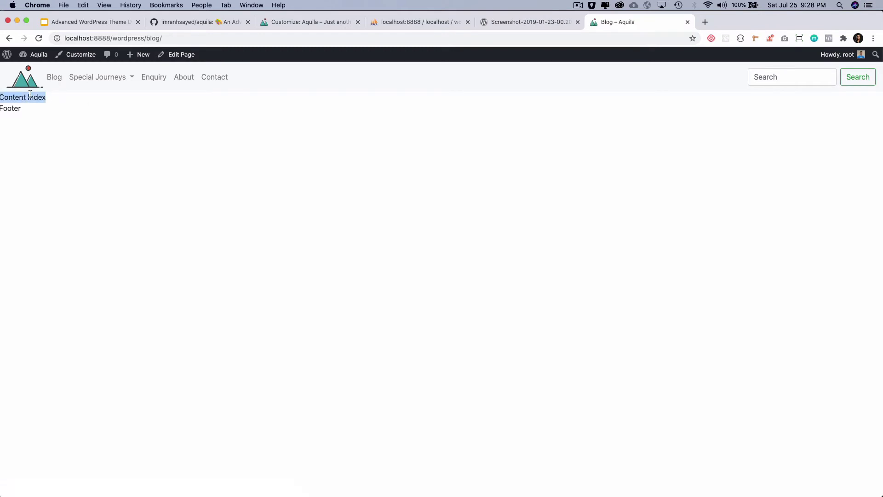
key(super+Tab)
key(super+Tab)
key(super+Tab)
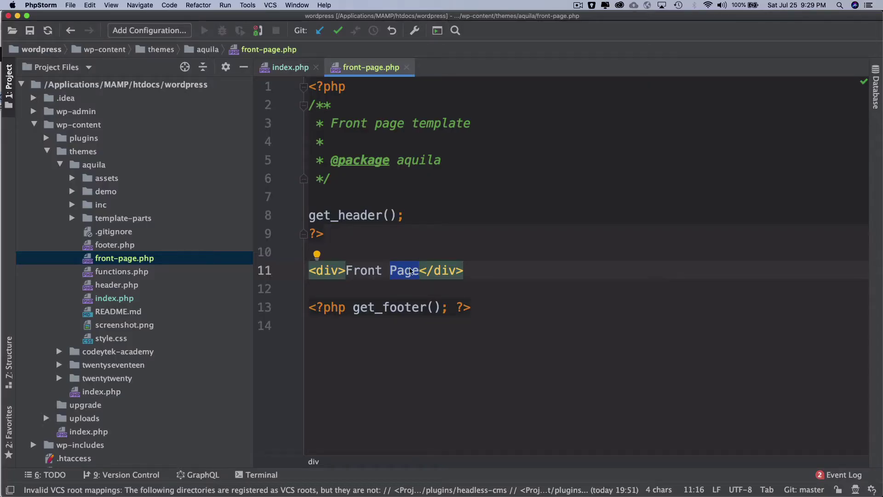
key(ctrl+Left)
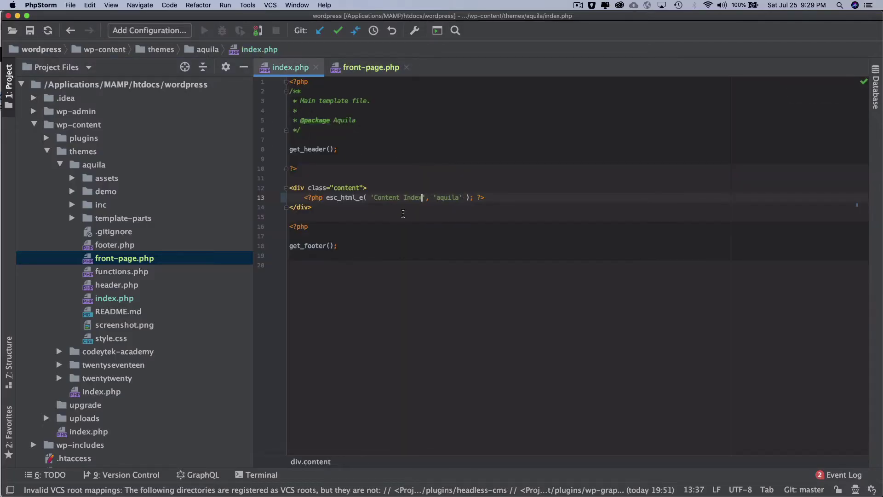
key(shift+alt+Left)
text(Blog)
key(super+Tab)
key(super+r)
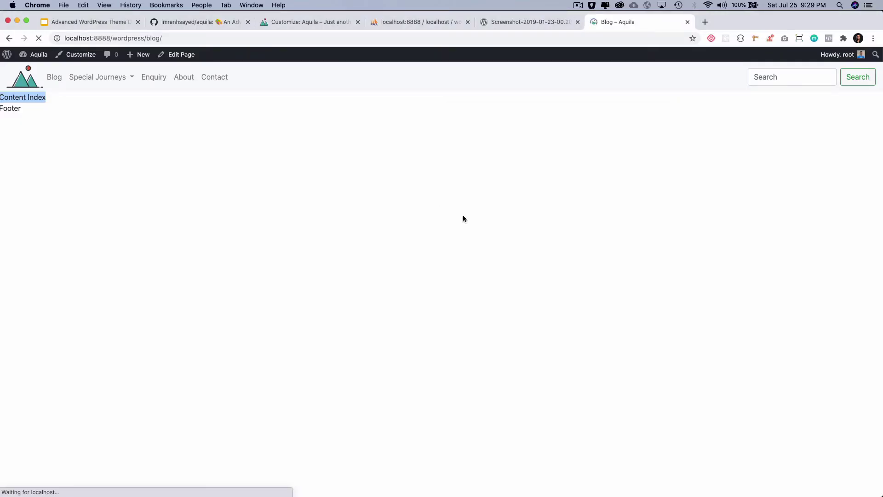
Step: Visit the Enquiry, About and Contact pages, then return to the template hierarchy diagram
click(153, 80)
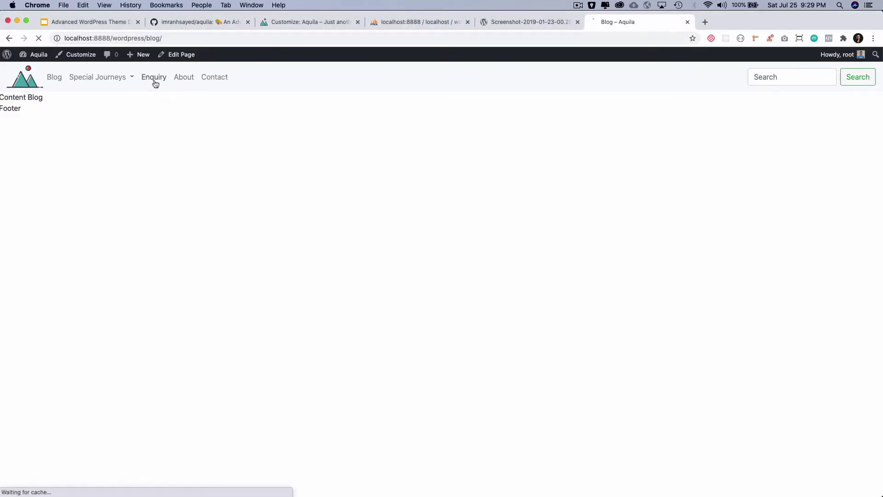
click(183, 82)
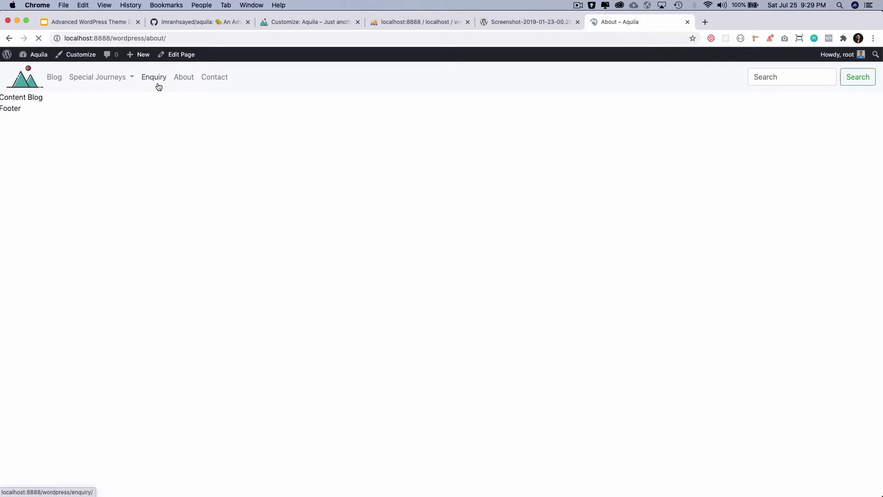
click(216, 86)
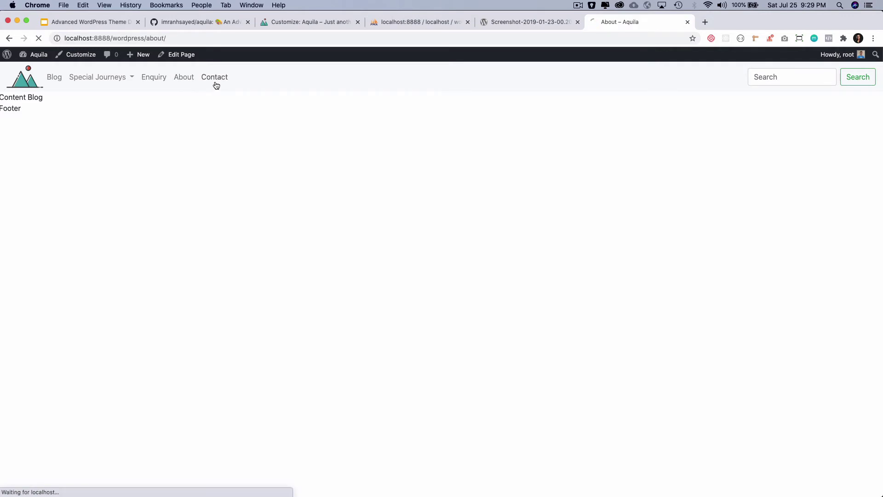
click(186, 81)
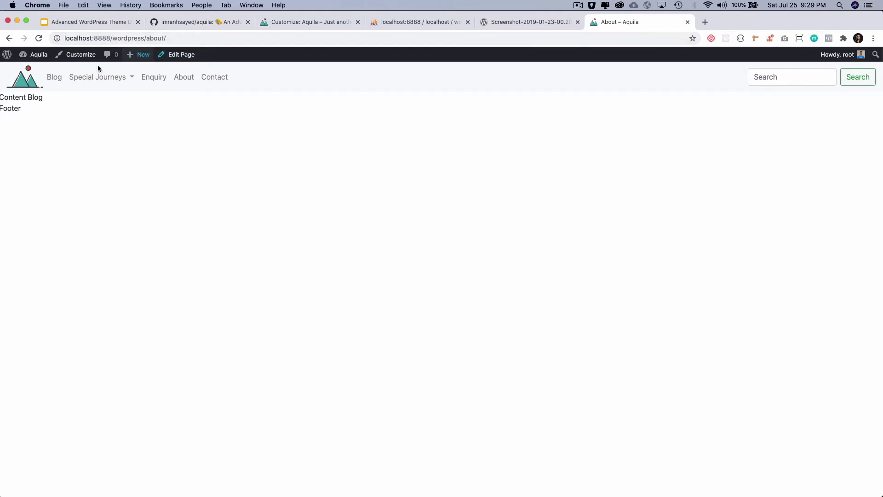
click(152, 79)
click(502, 21)
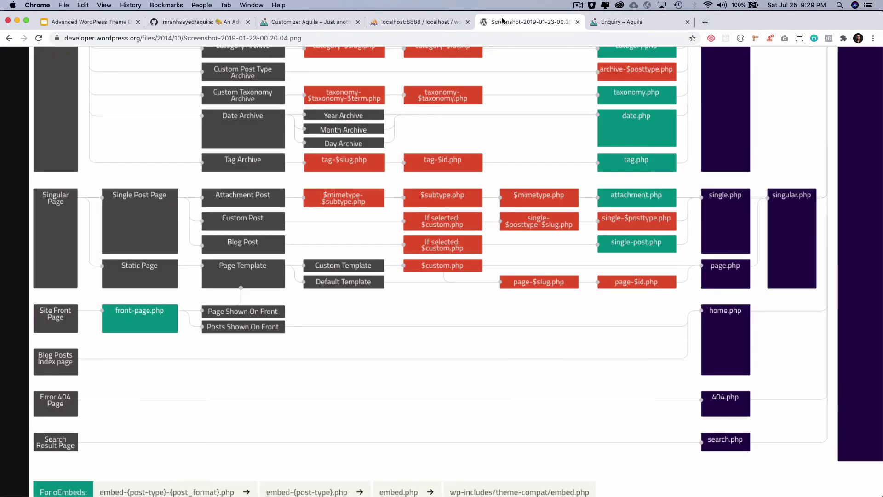
scroll(316, 149, up, 2)
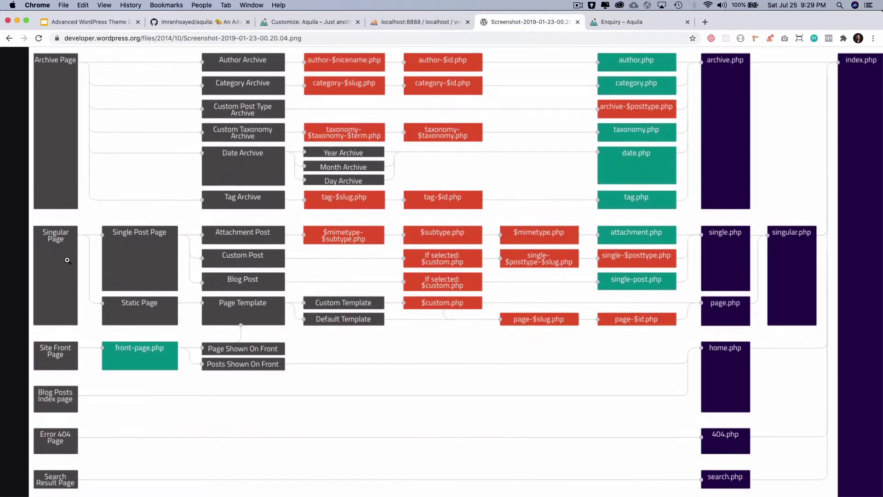